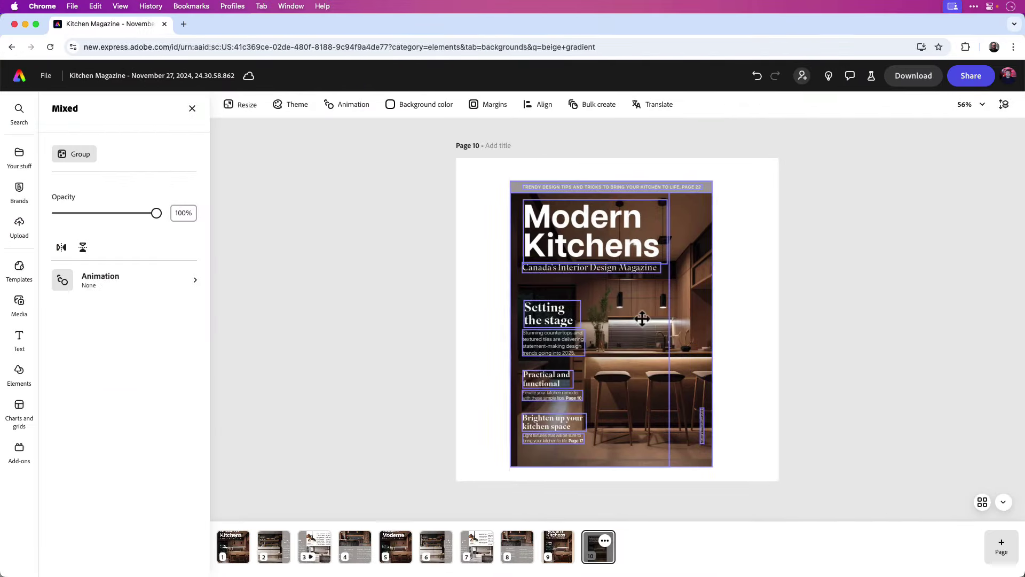
Center the grouped magazine cover elements on page 10.
drag(640, 315, 649, 315)
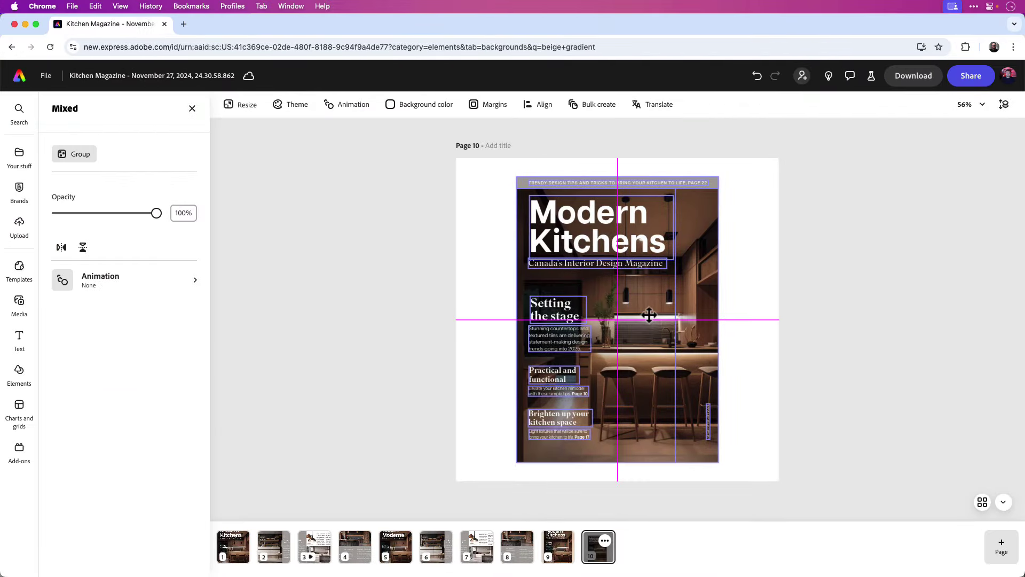
click(167, 458)
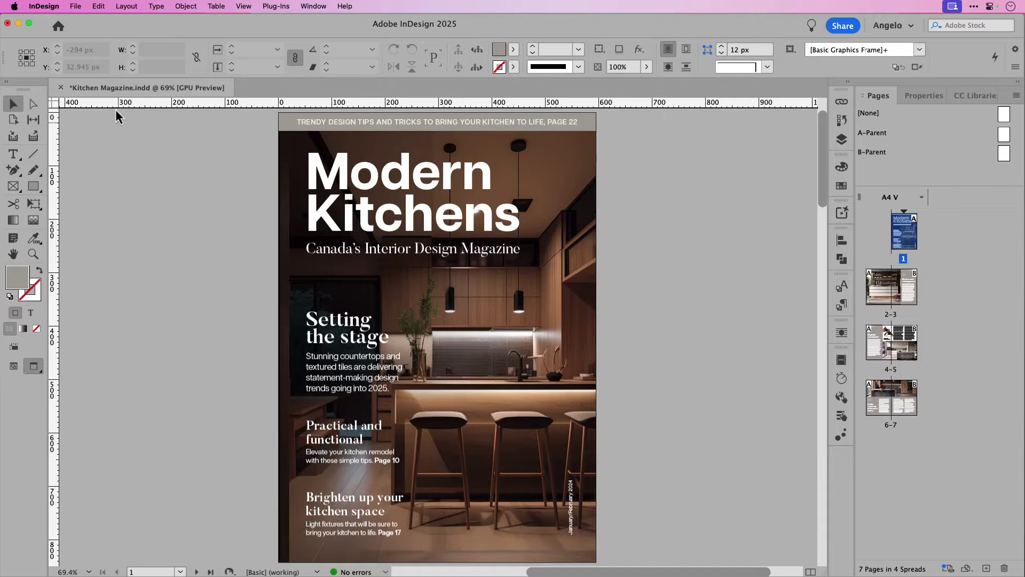
Switch to InDesign and export the Kitchen Magazine.indd document to Adobe Express.
click(77, 5)
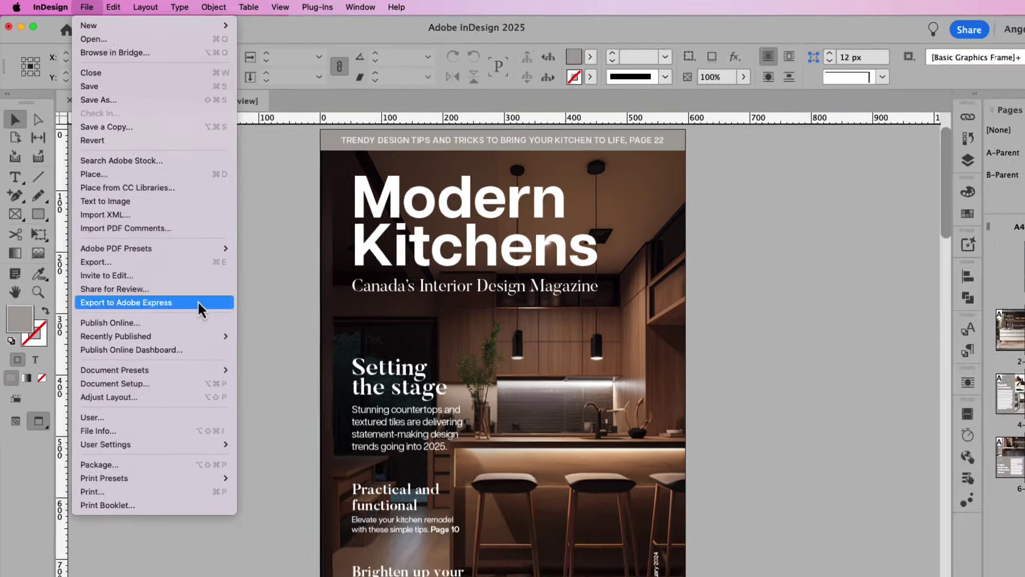
click(224, 342)
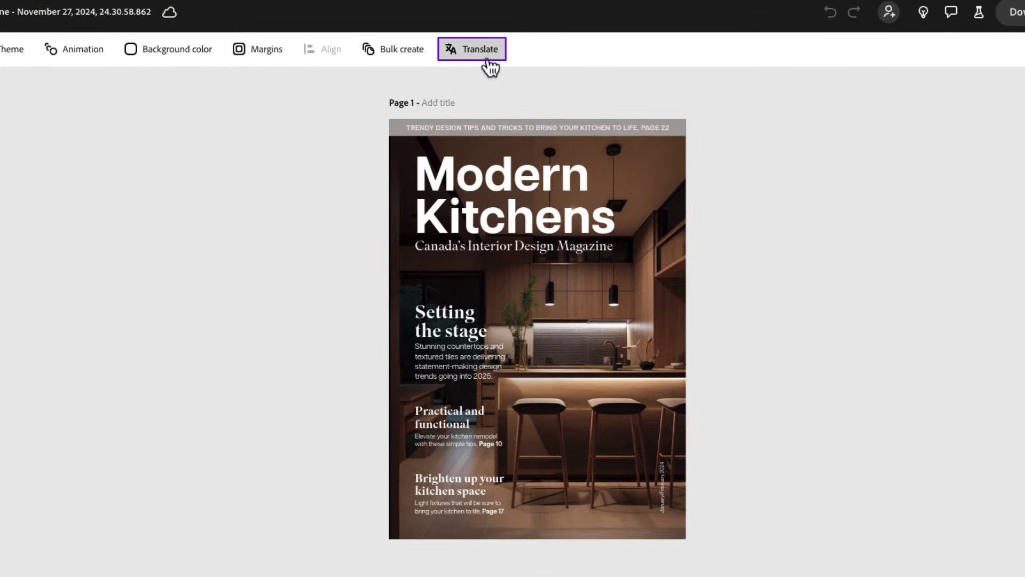
In Adobe Express, start a translation of all four magazine pages with Italian as the target language.
click(487, 59)
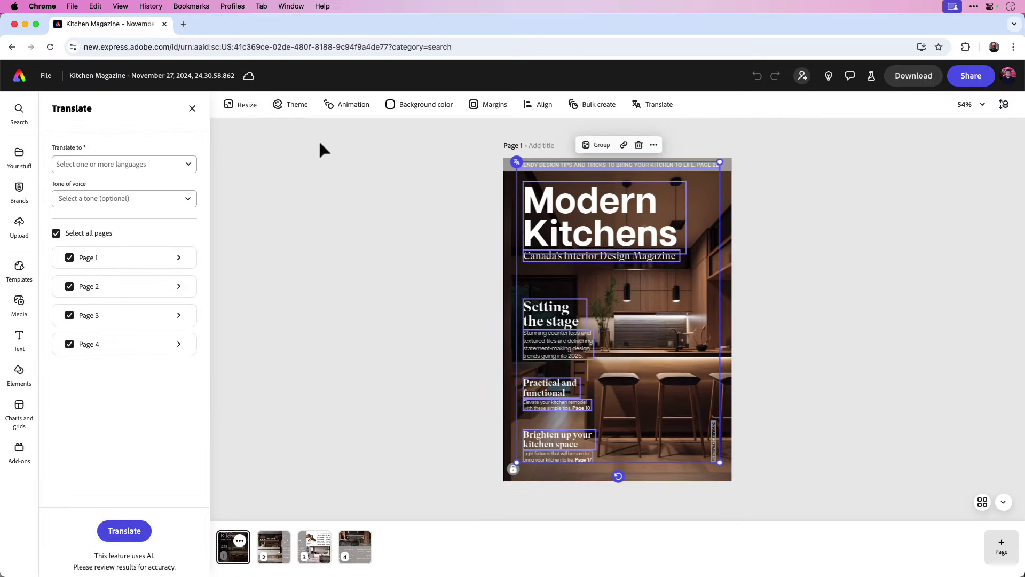
click(182, 170)
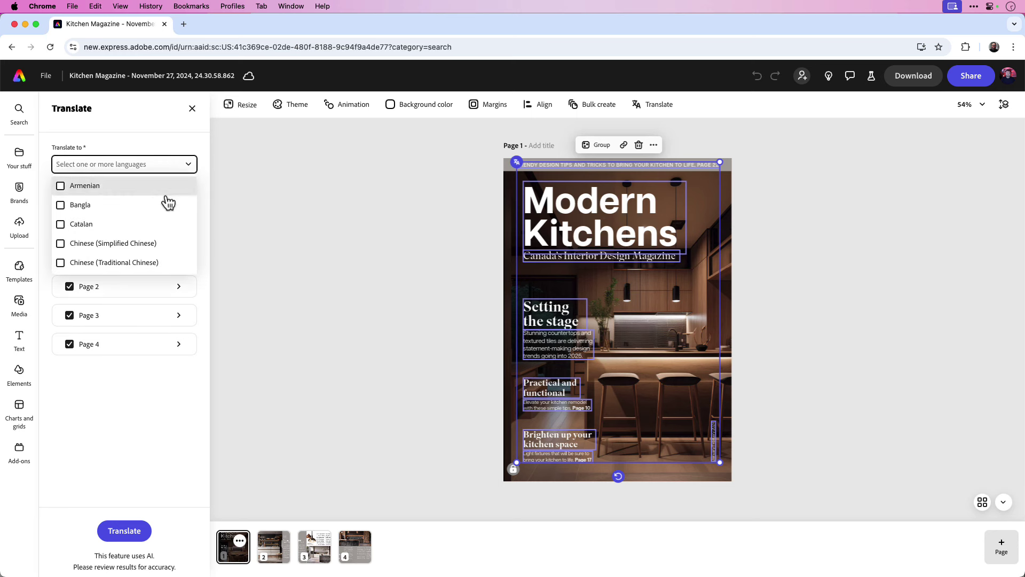
scroll(167, 203, down, 4)
scroll(167, 203, down, 5)
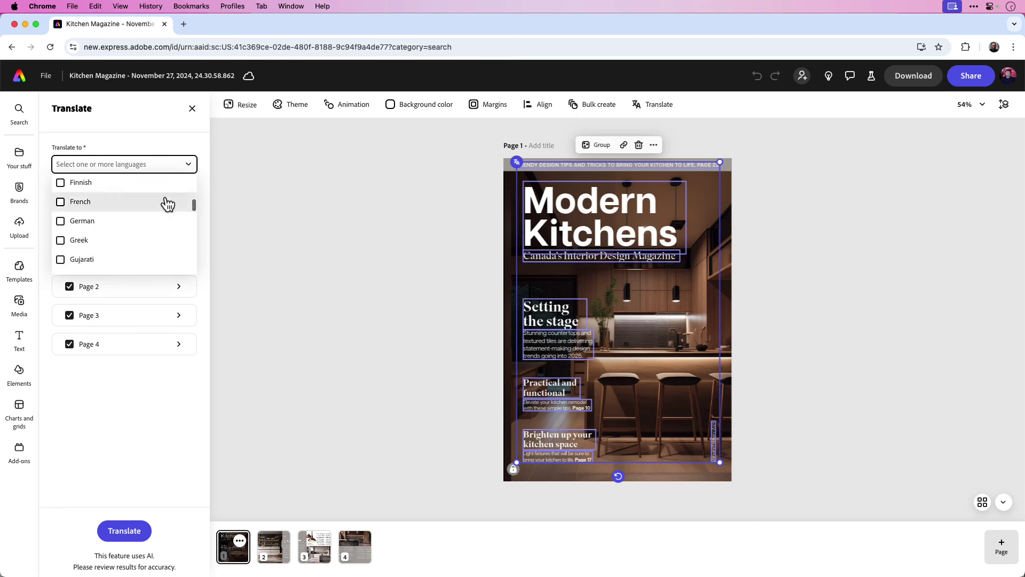
scroll(167, 203, down, 1)
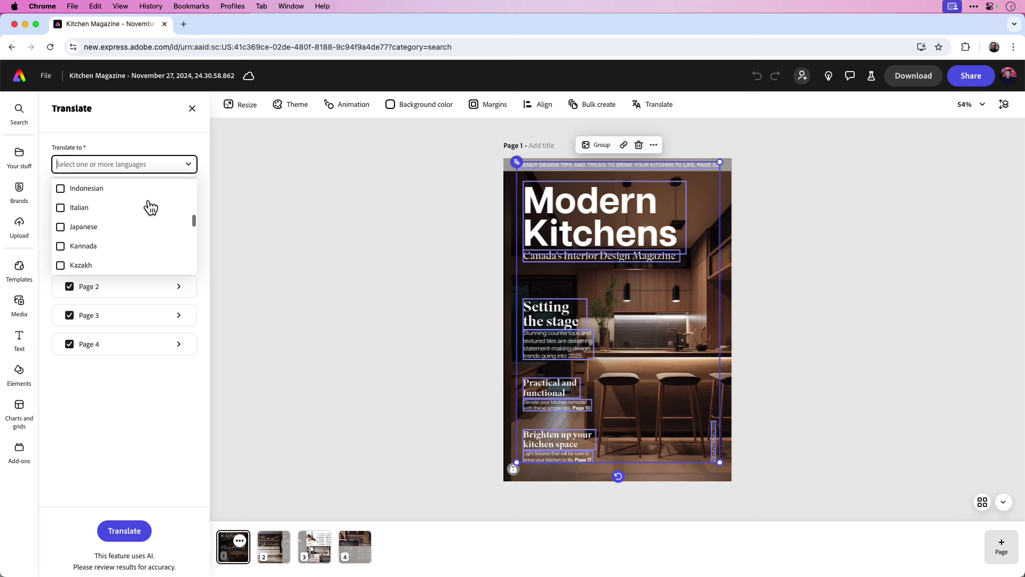
click(87, 209)
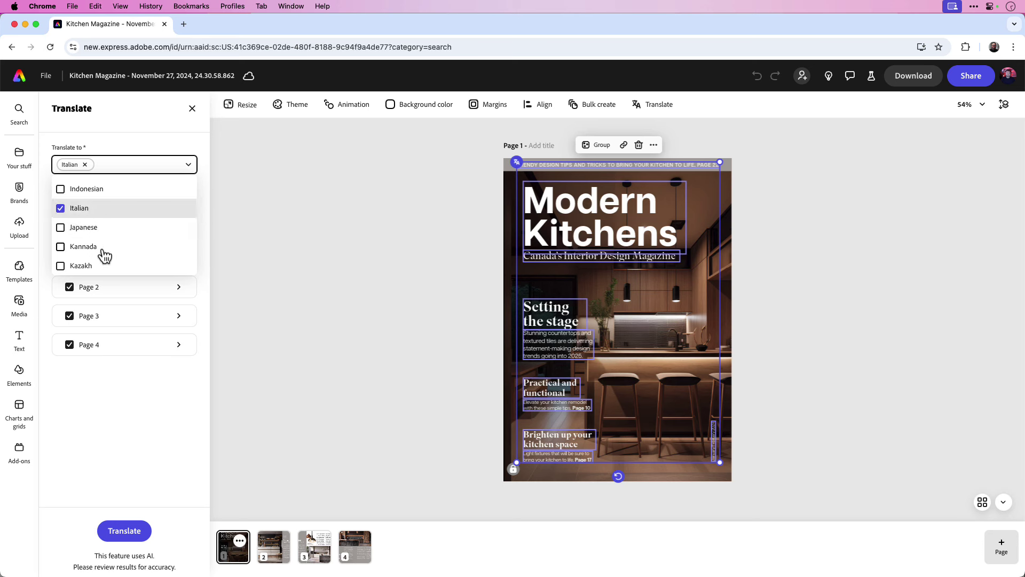
click(169, 384)
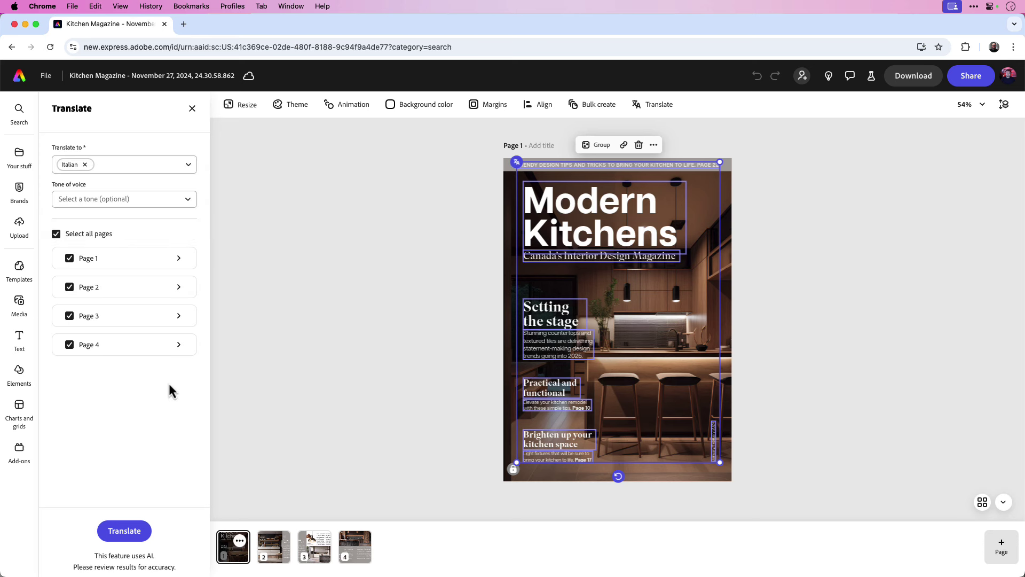
Set the translation's tone of voice to "Don't change the tone" and translate the selected pages.
click(159, 210)
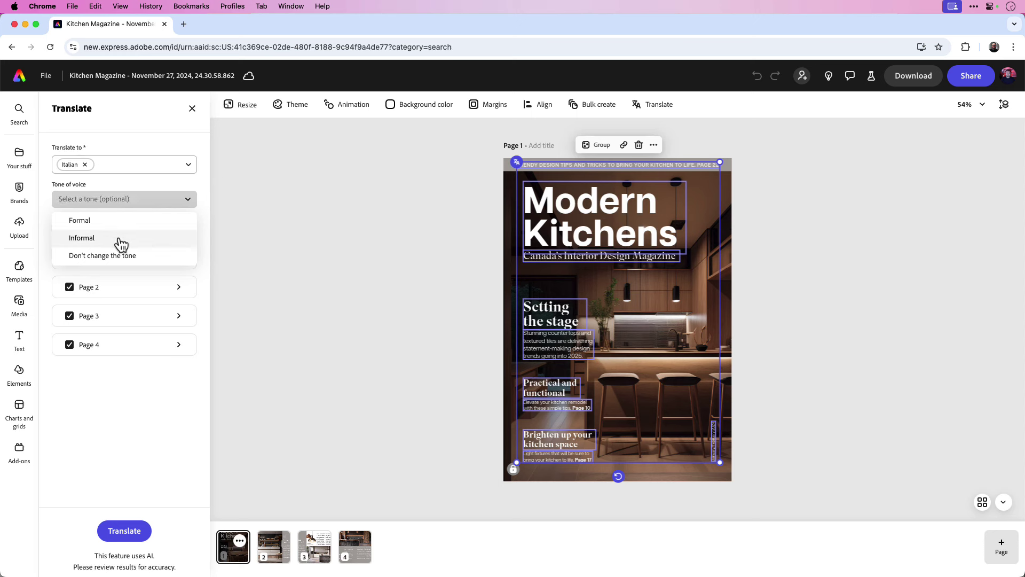
click(150, 261)
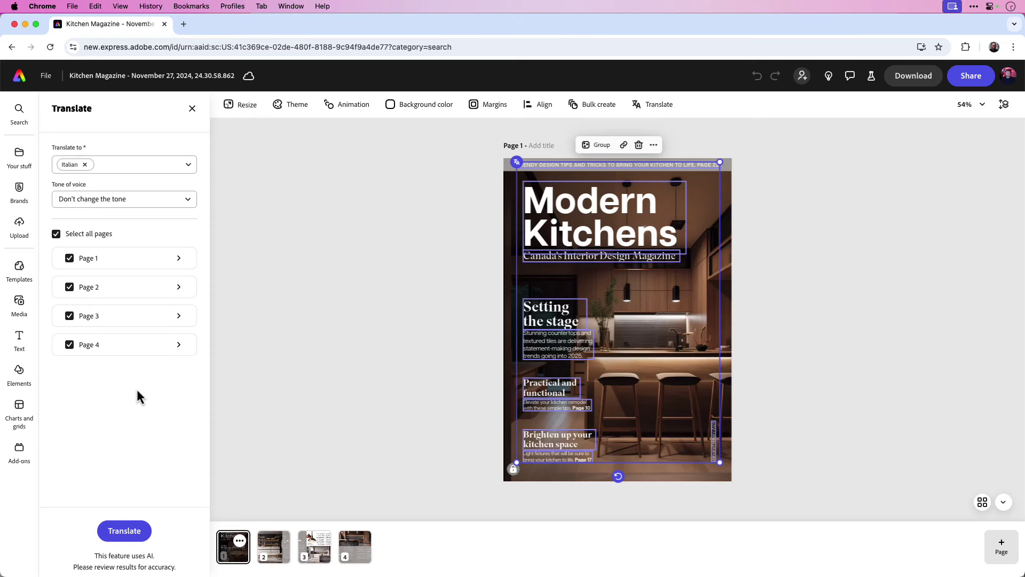
click(140, 531)
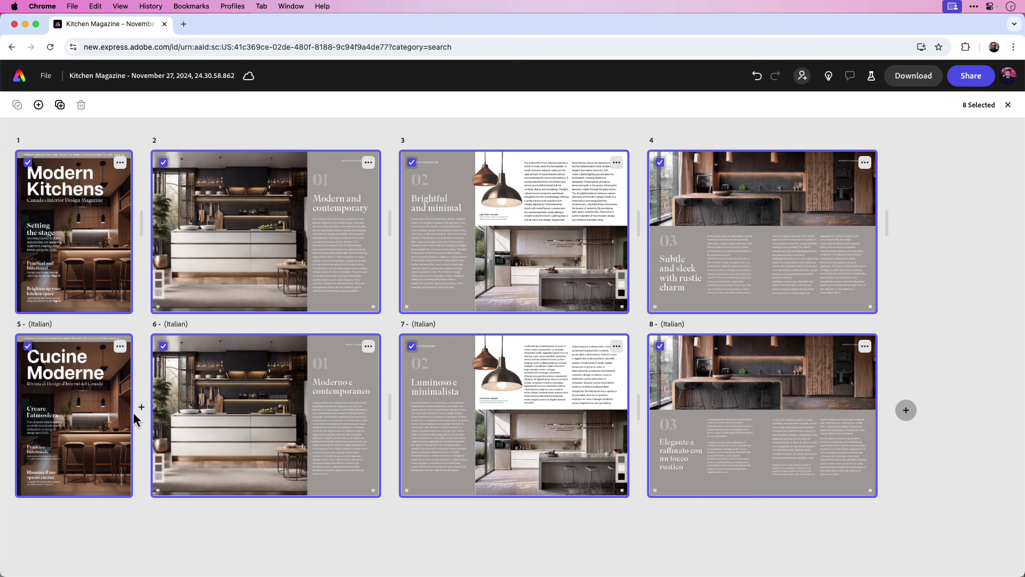
Review the translated Italian pages 5 to 8, checking the text and layout of each one.
double_click(85, 409)
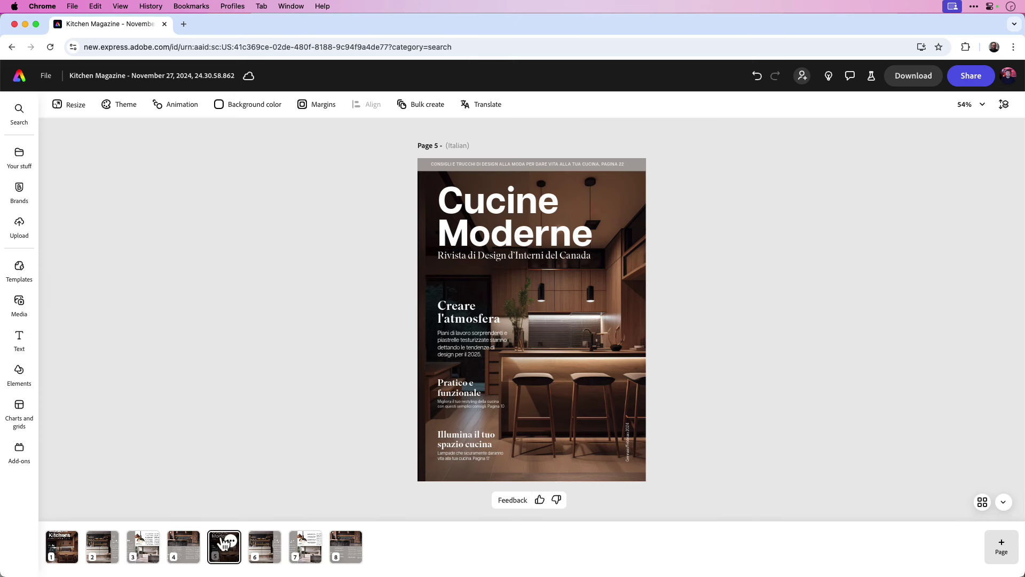
click(267, 555)
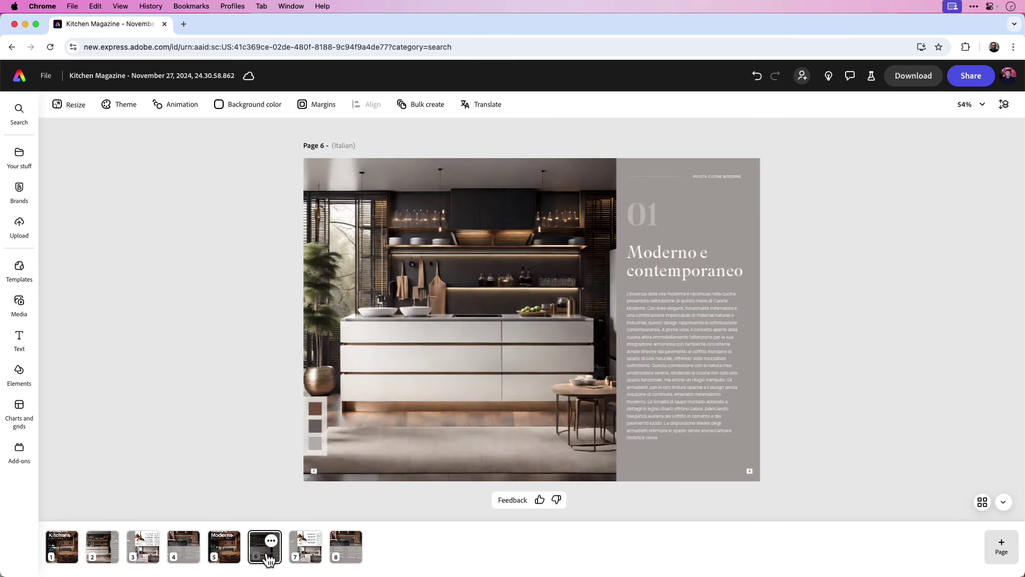
click(306, 555)
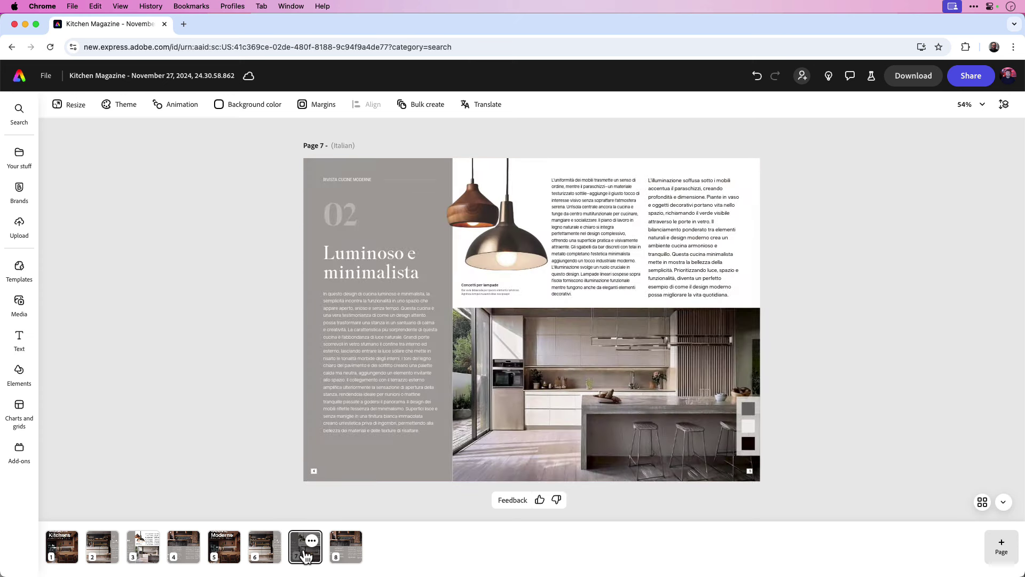
click(341, 557)
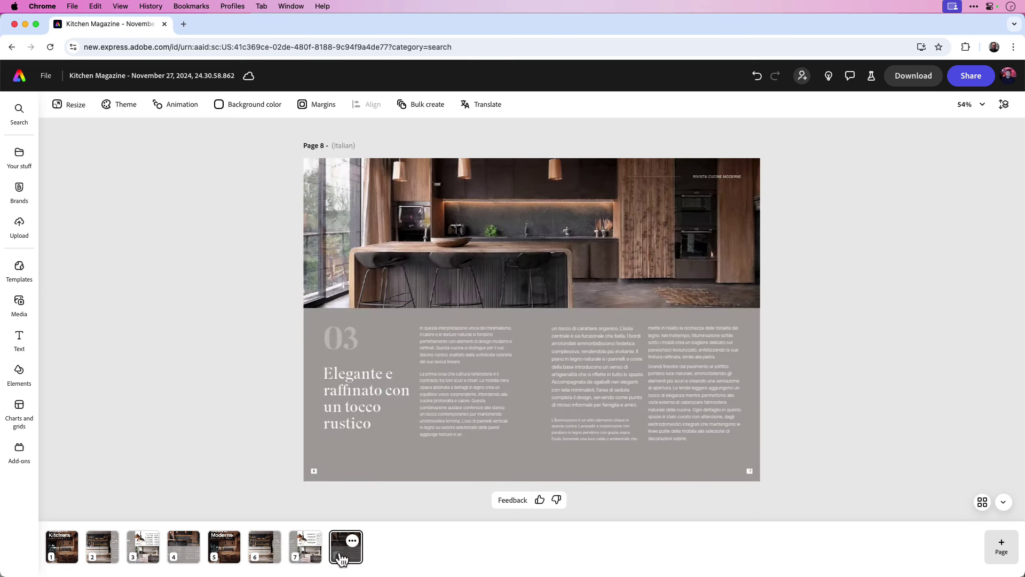
click(231, 557)
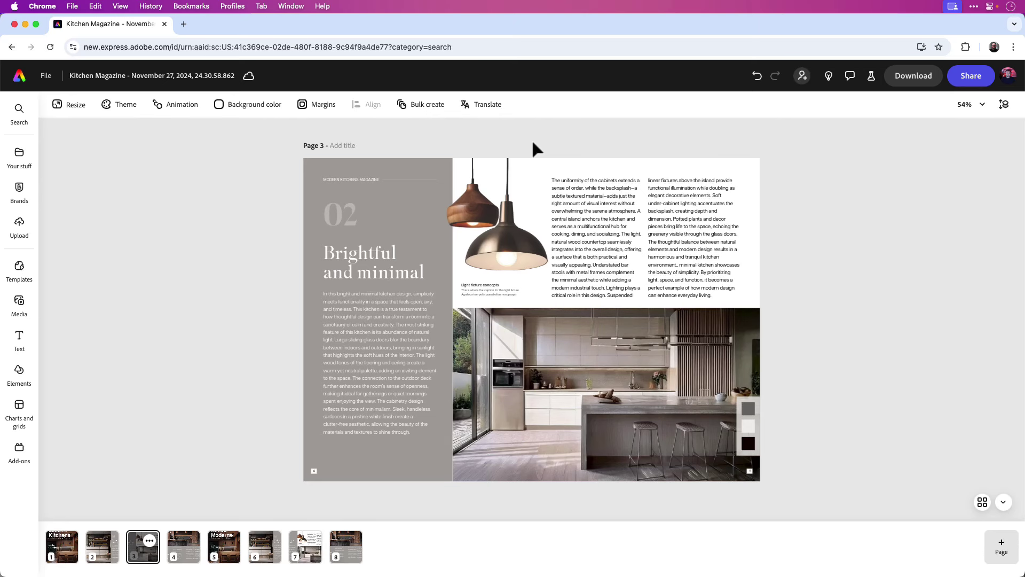
Apply the Drop entrance animation to the wooden pendant lamp in the grouped image on page 3.
click(538, 237)
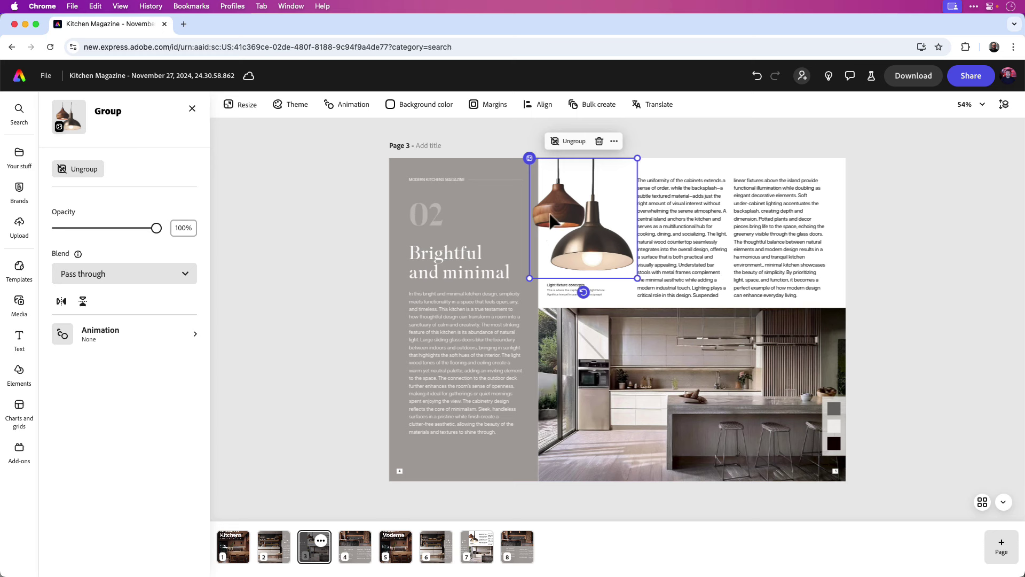
click(550, 218)
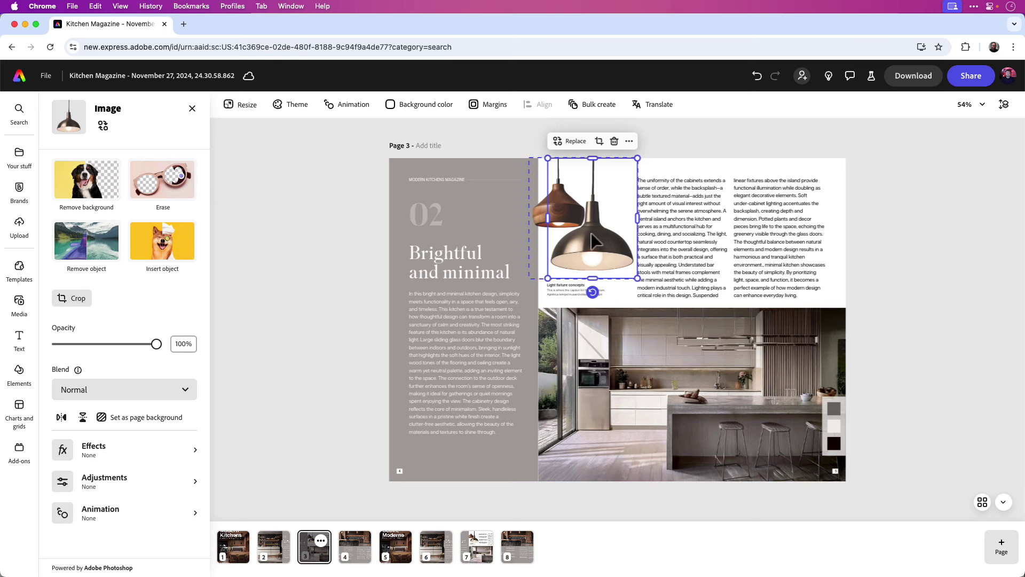
click(546, 218)
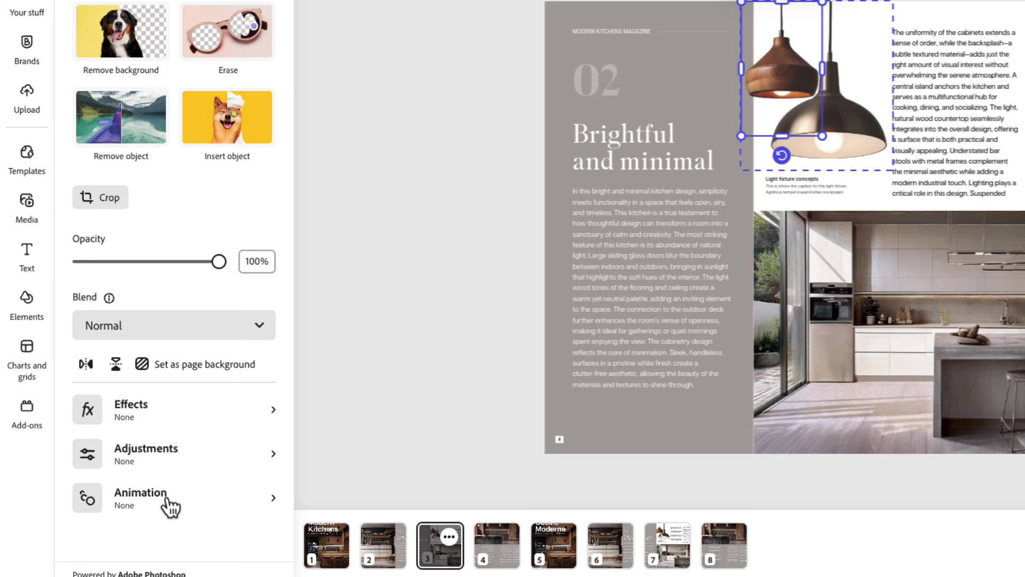
click(170, 502)
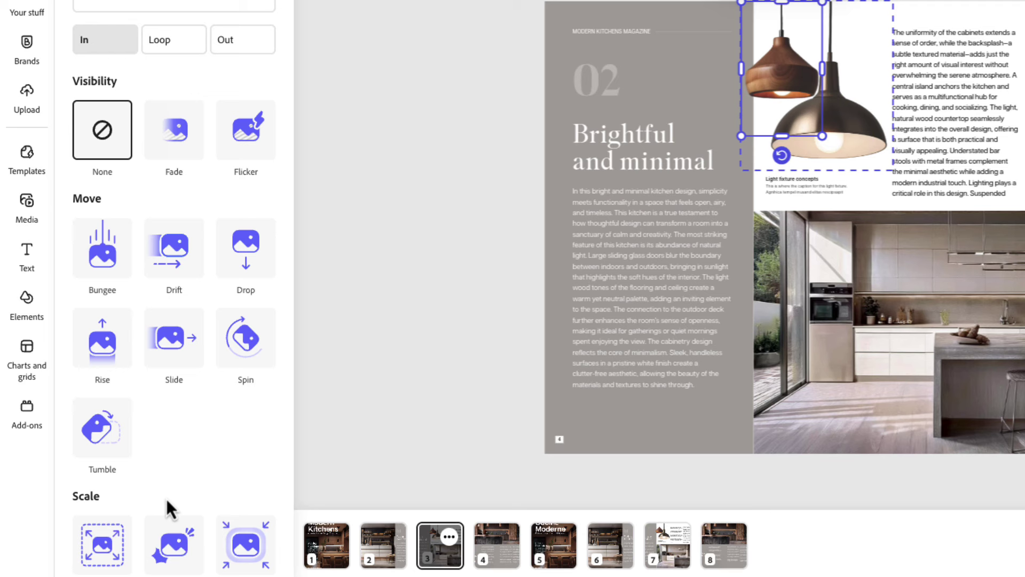
click(261, 268)
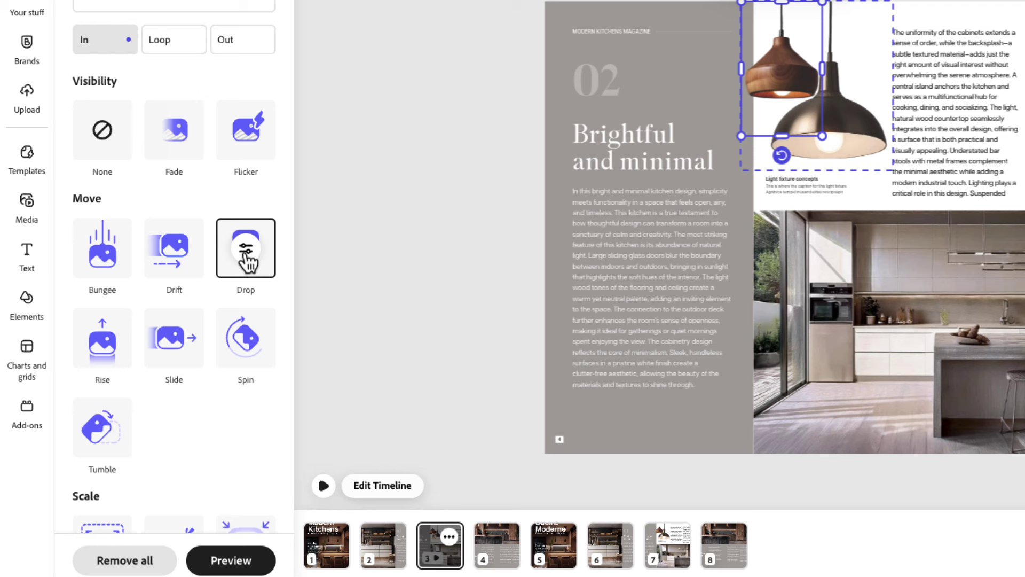
Set the wooden lamp's Drop animation to a 0.75 s duration and a Smooth personality.
click(245, 251)
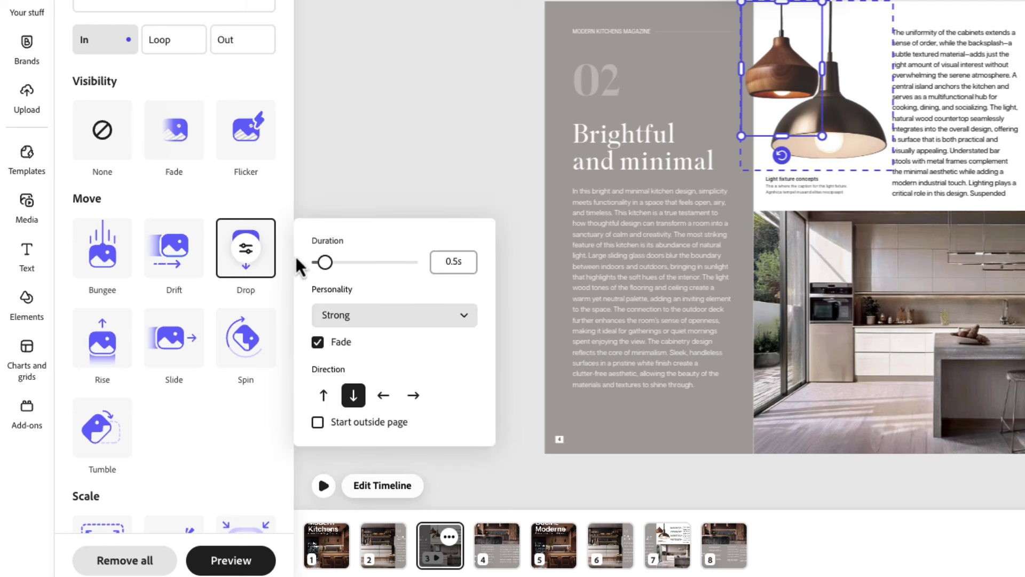
click(454, 261)
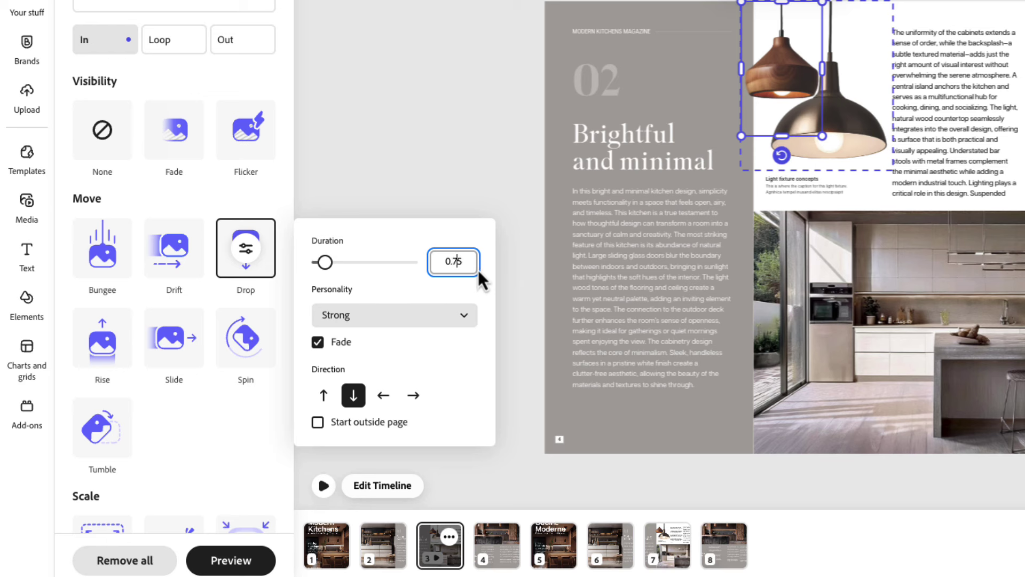
click(464, 316)
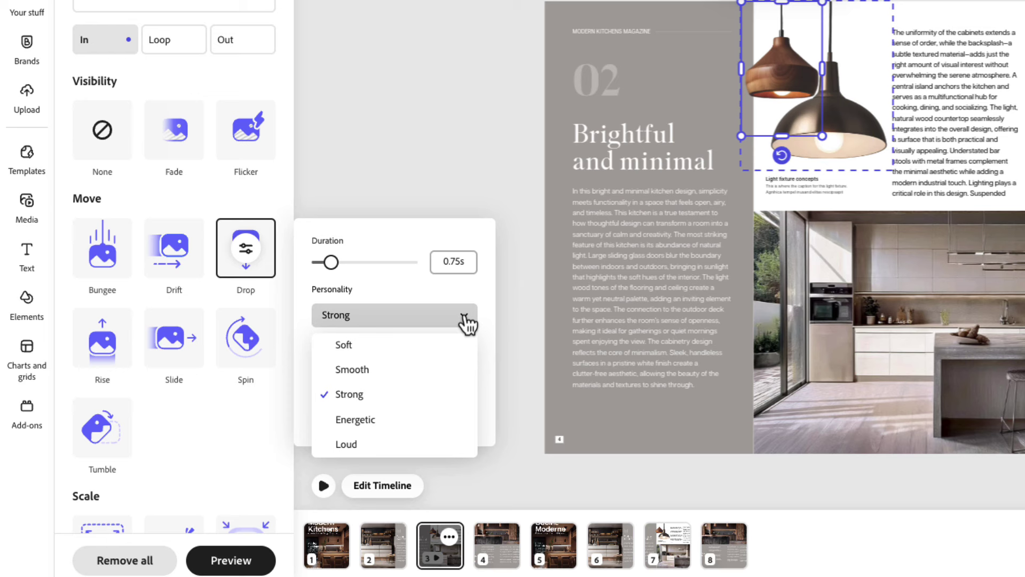
click(441, 381)
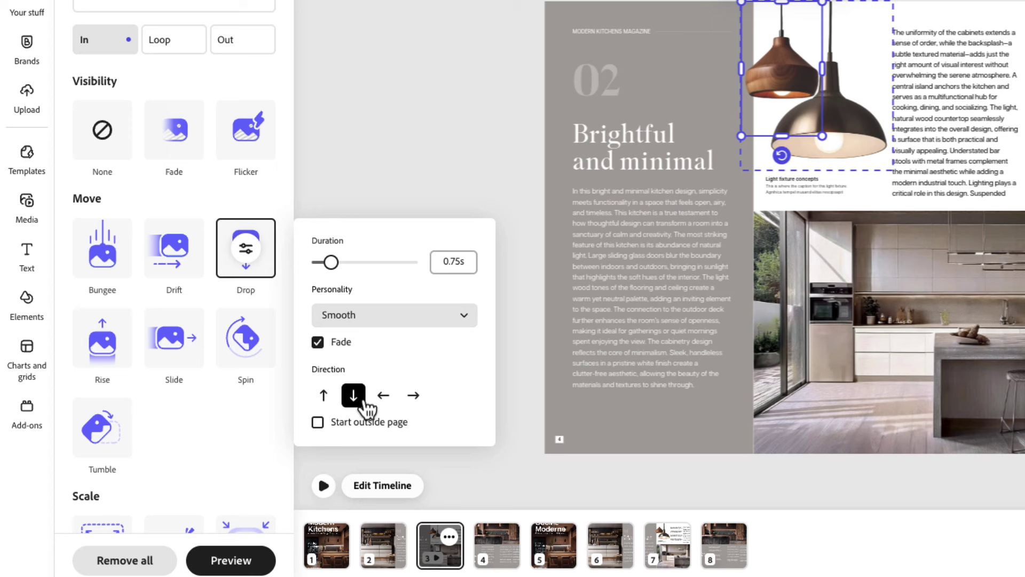
click(852, 134)
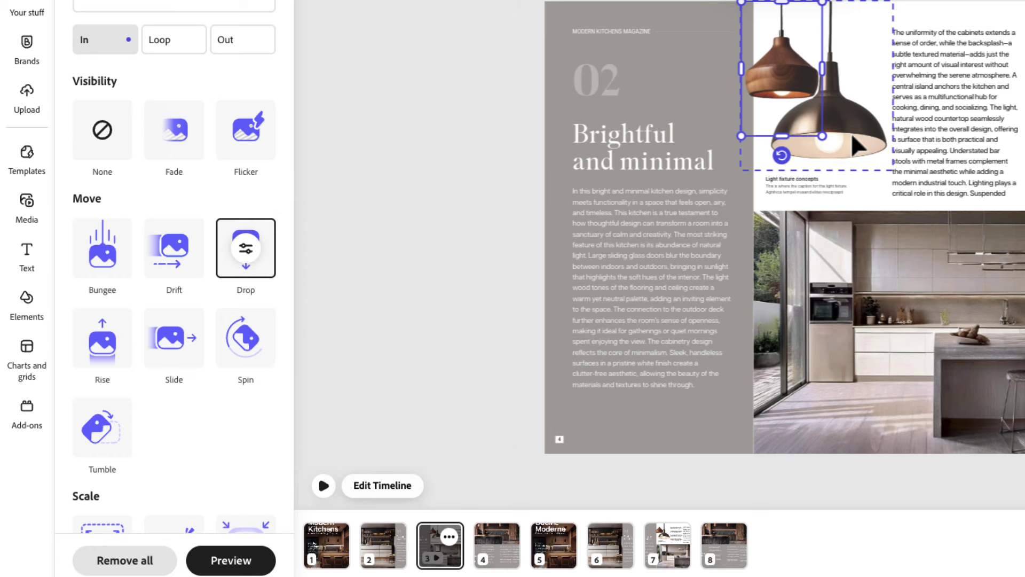
Apply the Drop entrance animation to the larger metal pendant lamp on page 3.
click(851, 133)
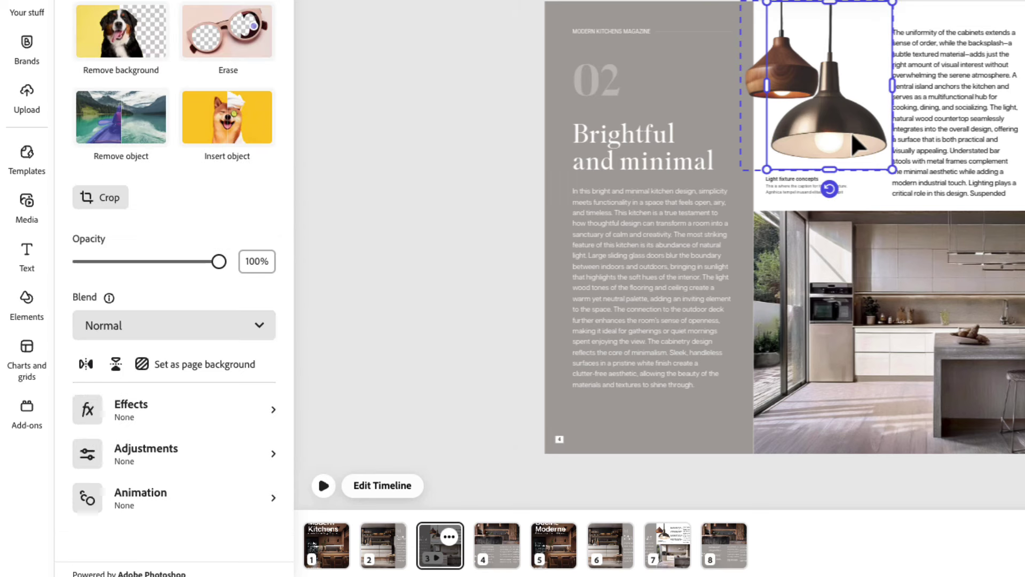
click(143, 498)
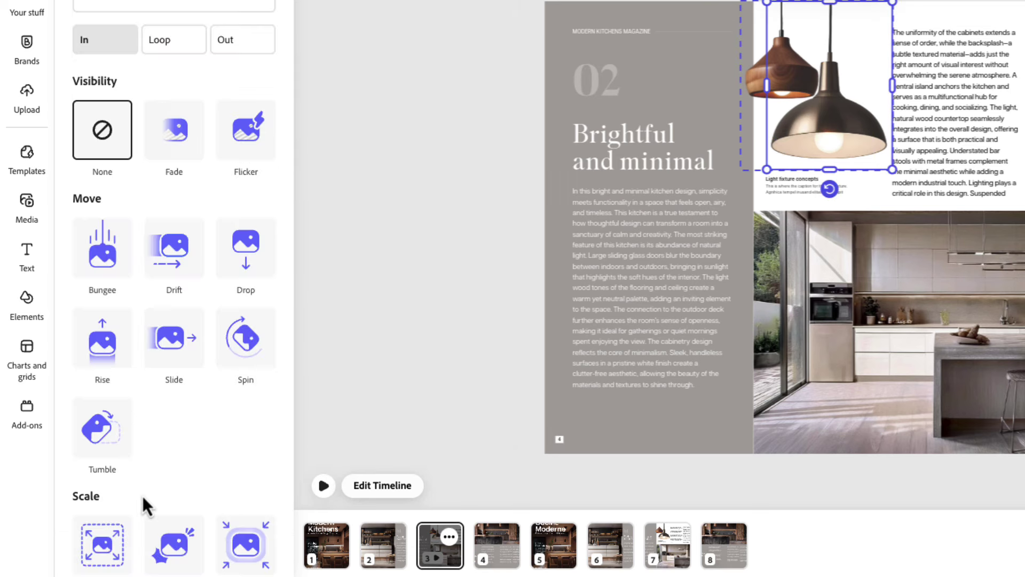
click(250, 237)
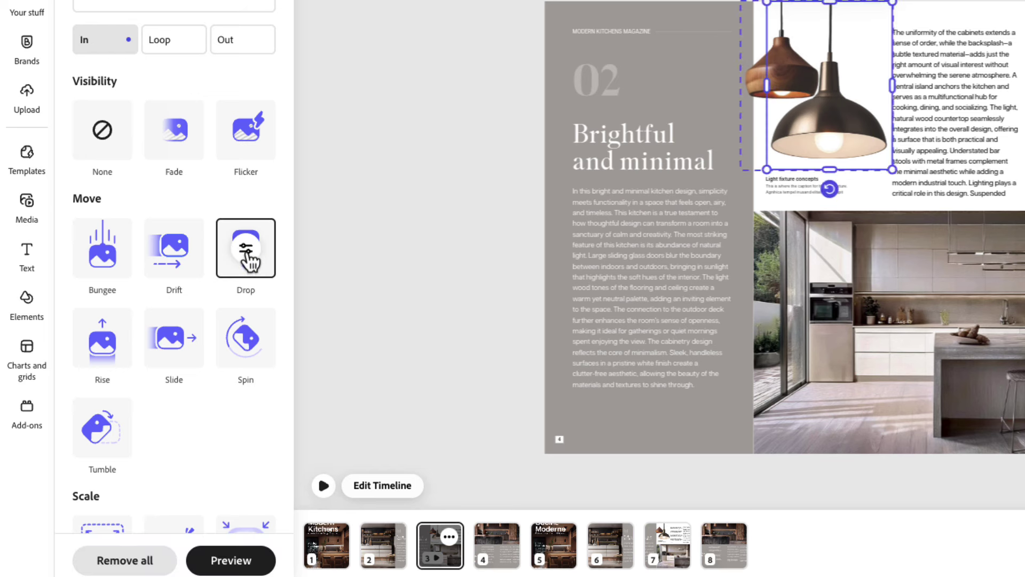
Set the metal lamp's Drop animation to a 0.75 s duration and a Smooth personality, and preview page 3's animation.
click(245, 248)
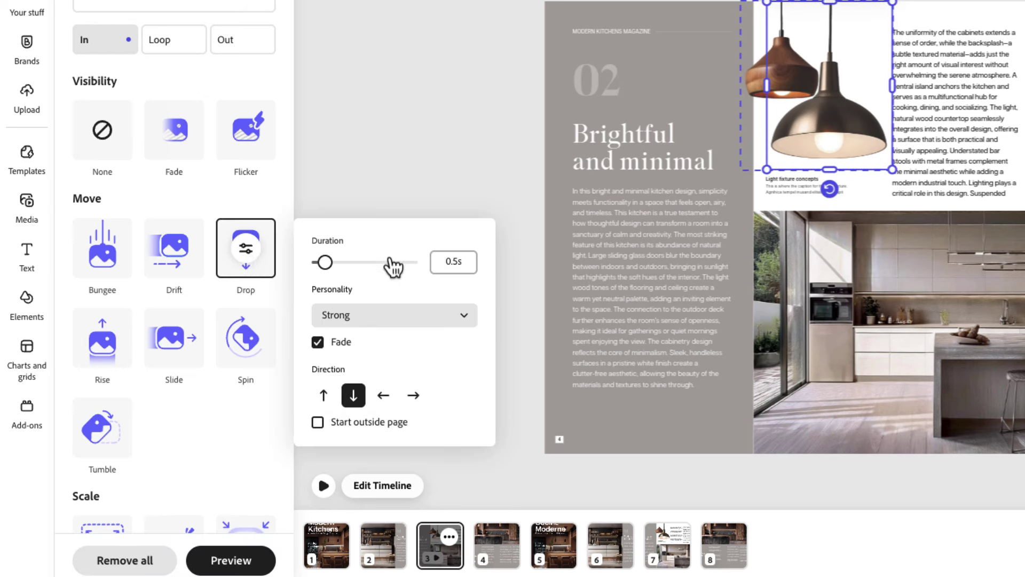
click(453, 261)
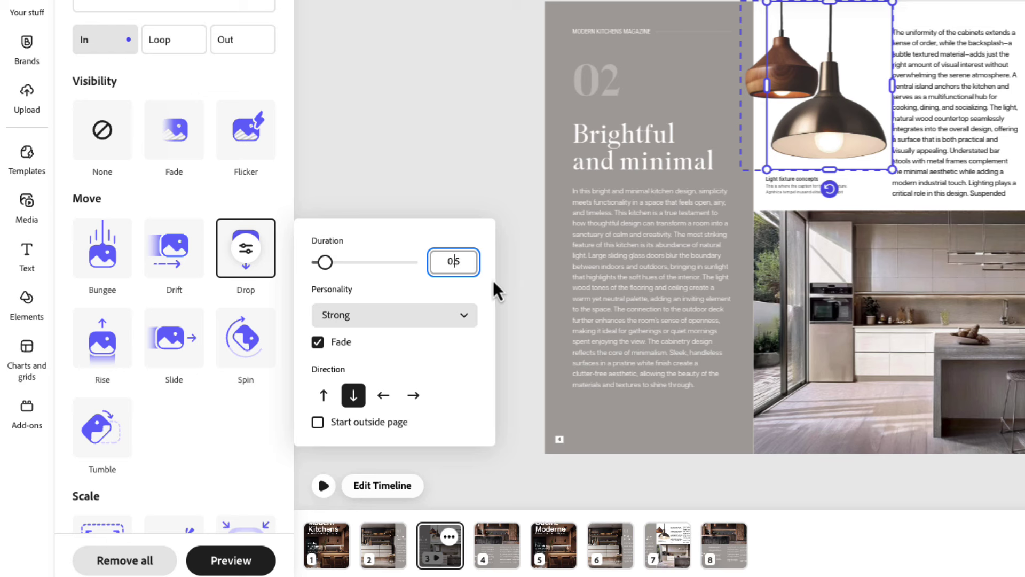
text(7)
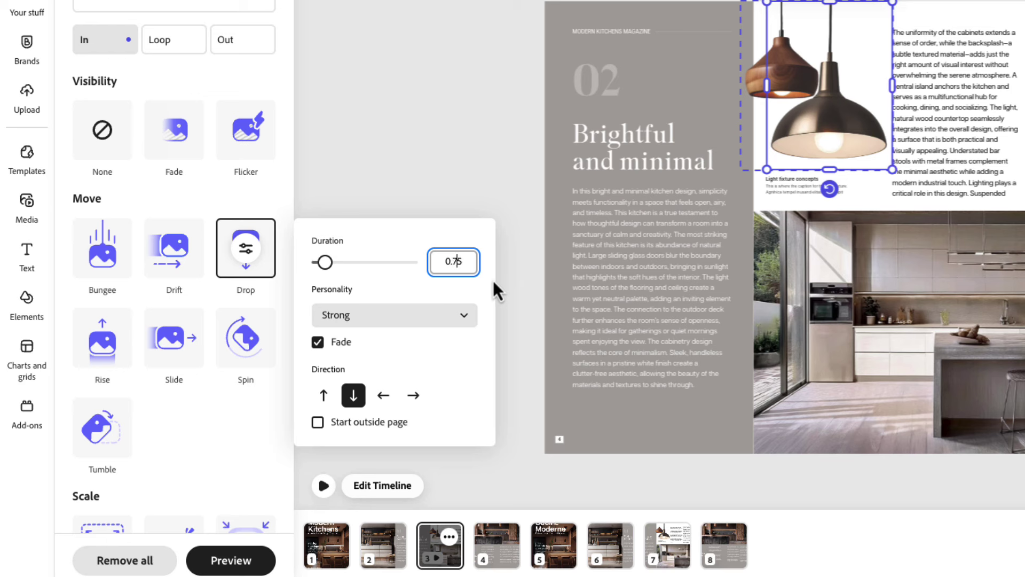
click(400, 319)
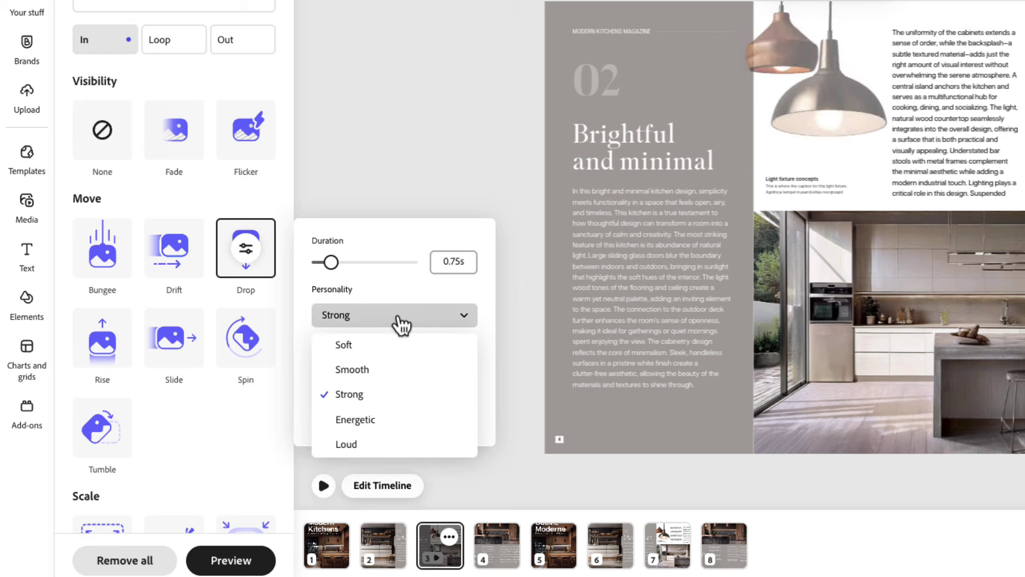
click(393, 371)
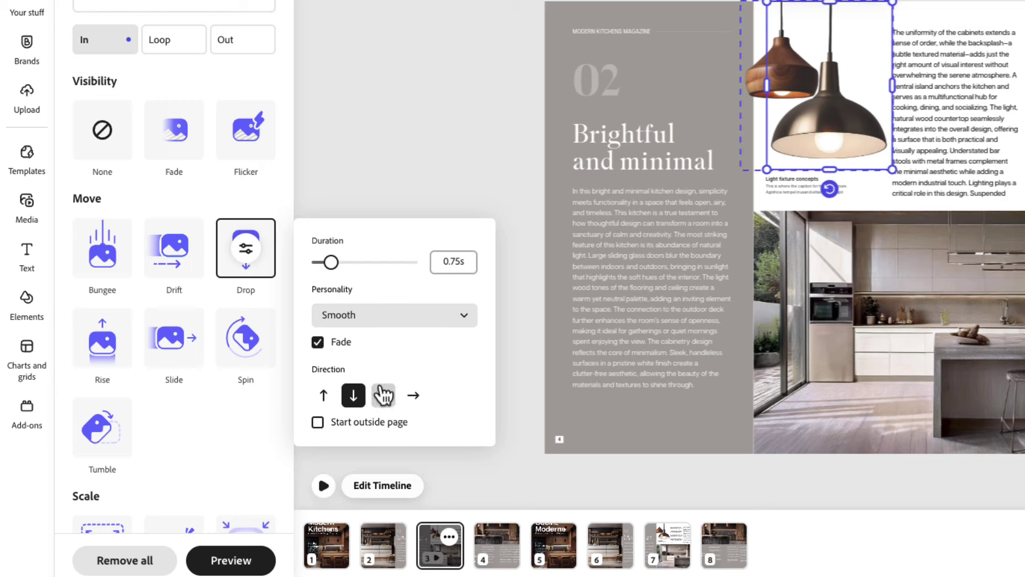
click(438, 199)
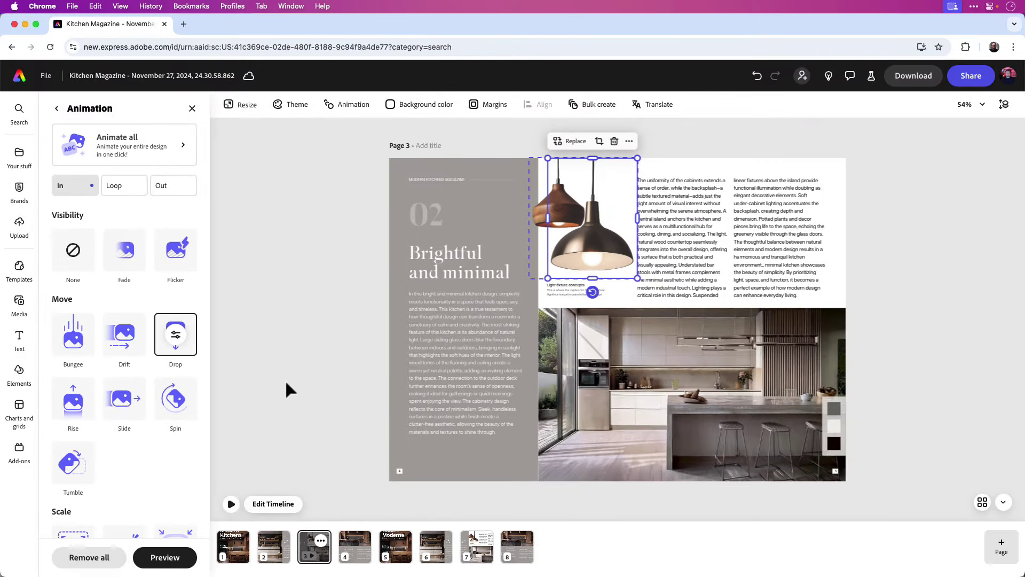
click(234, 507)
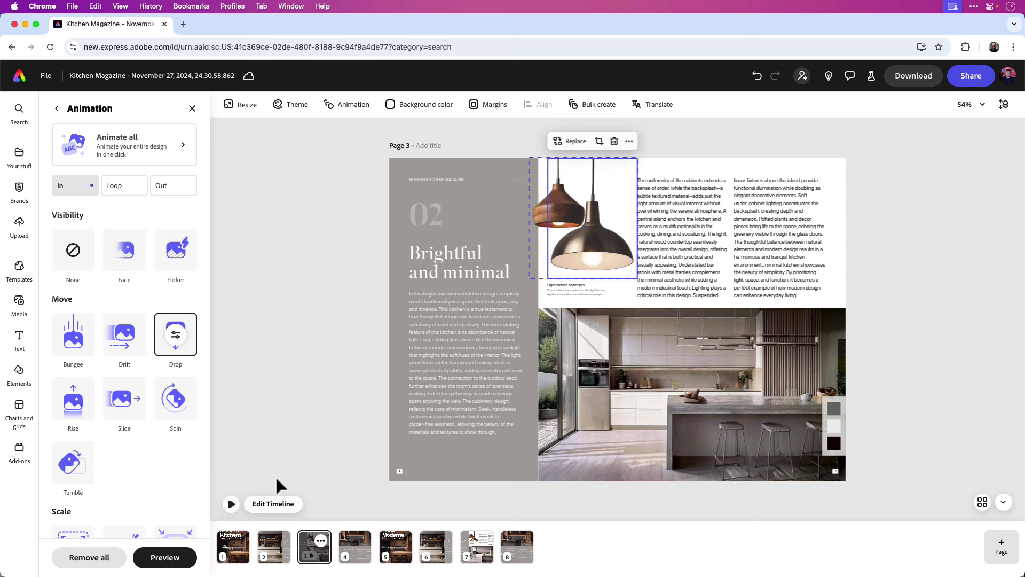
Show layer timing in page 3's timeline and trim the start of the wooden lamp's layer to a 4.5 s length.
click(291, 507)
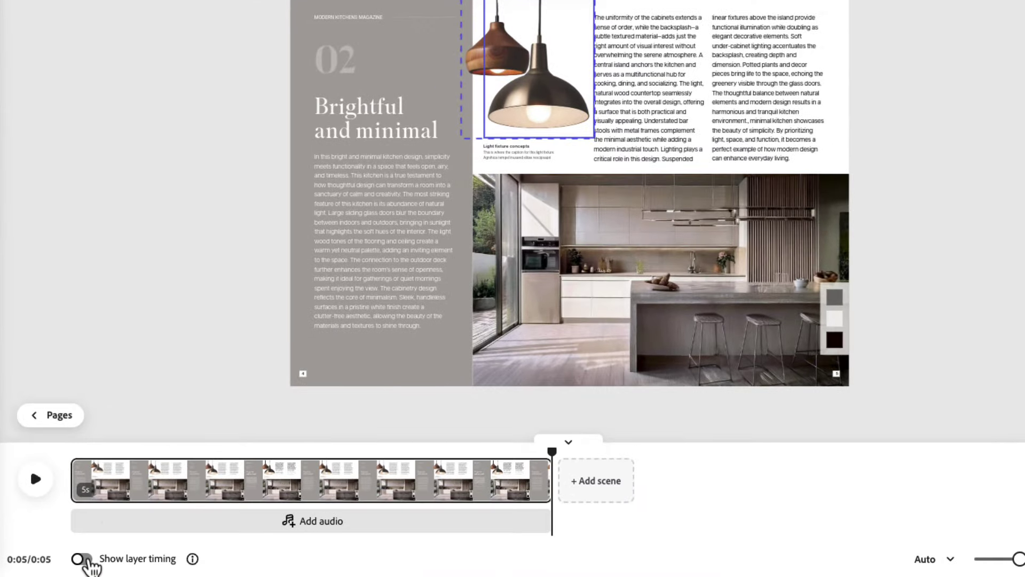
click(87, 559)
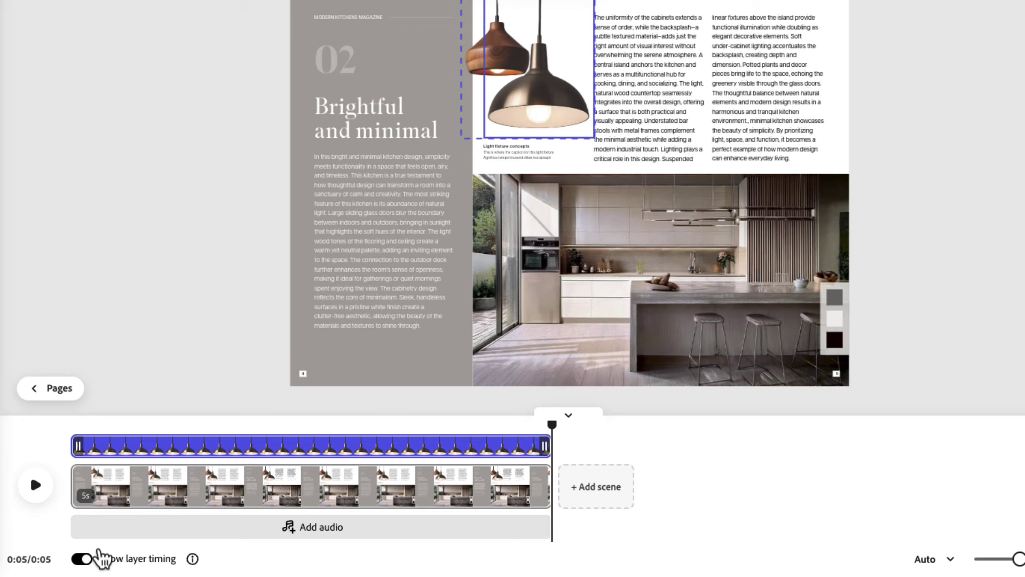
click(471, 63)
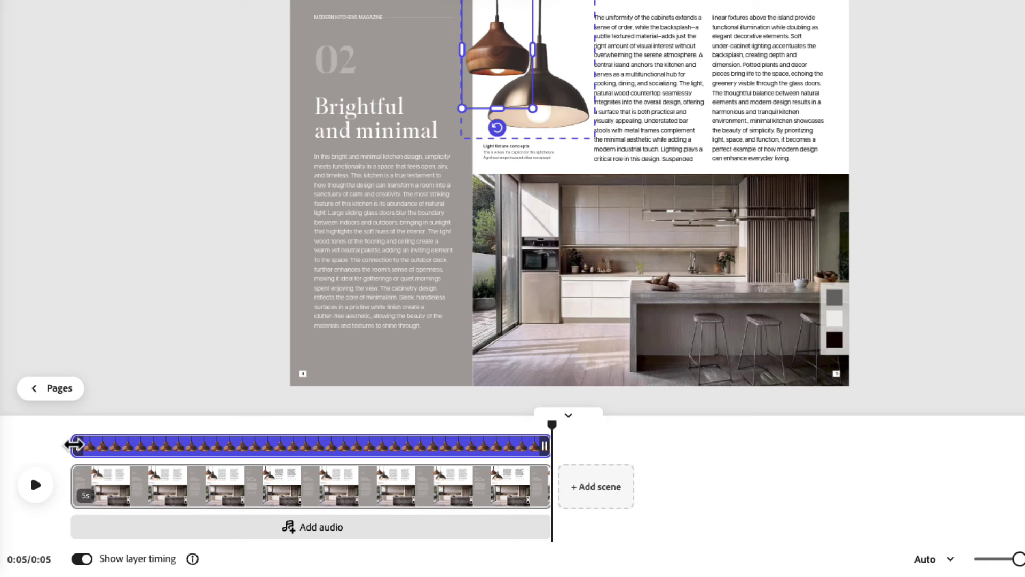
drag(78, 444, 120, 444)
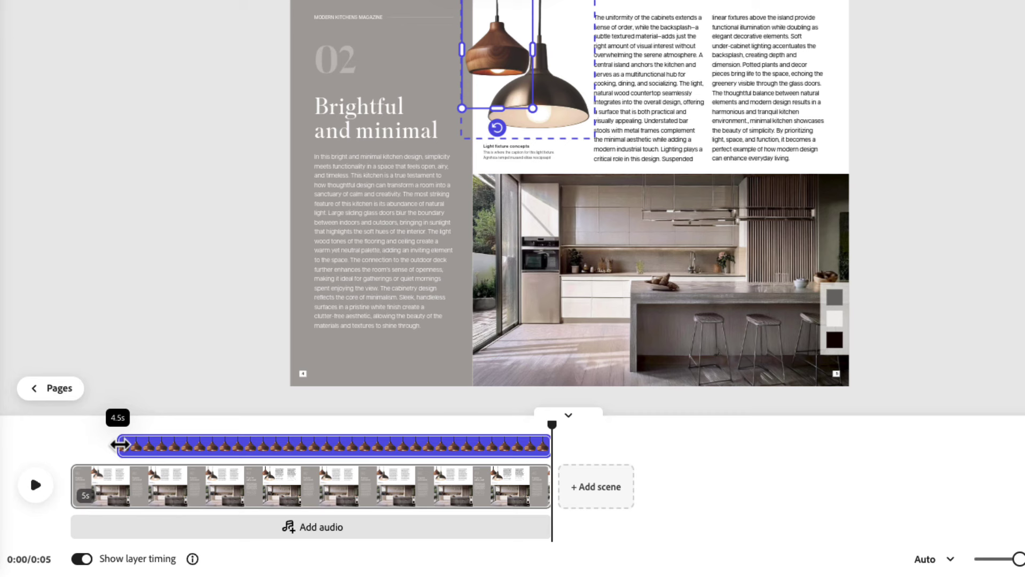
drag(121, 444, 119, 445)
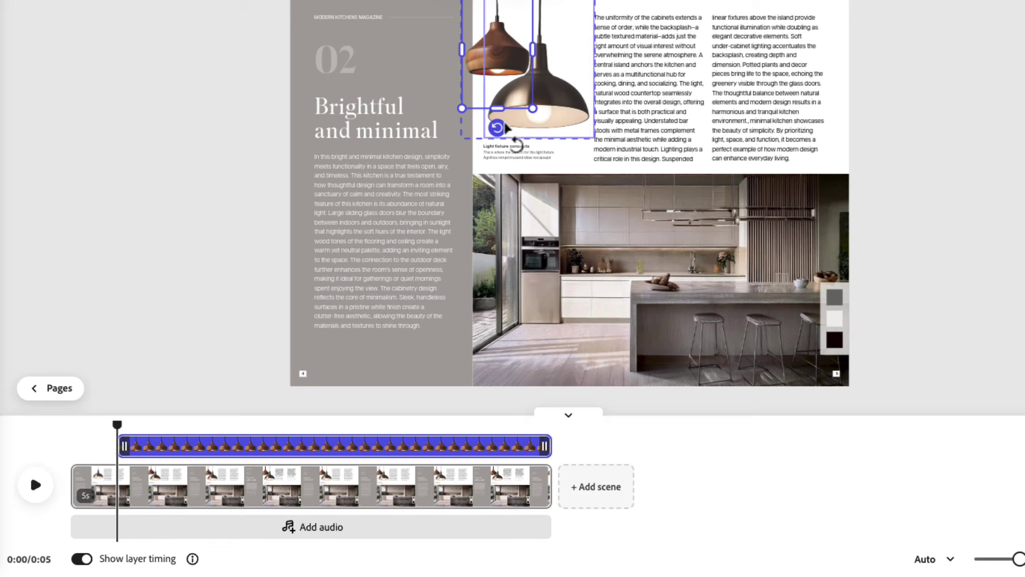
Trim the start of the metal lamp's layer so it drops in after the wooden lamp, and play the page.
click(570, 113)
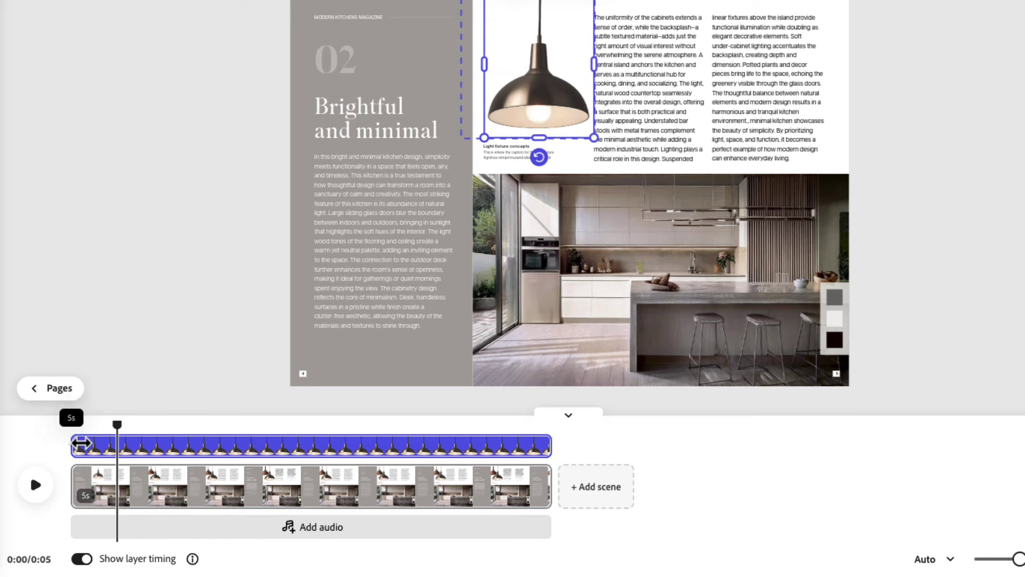
mouse_move(74, 443)
mouse_down()
mouse_move(168, 444)
mouse_move(160, 427)
mouse_move(67, 430)
mouse_up()
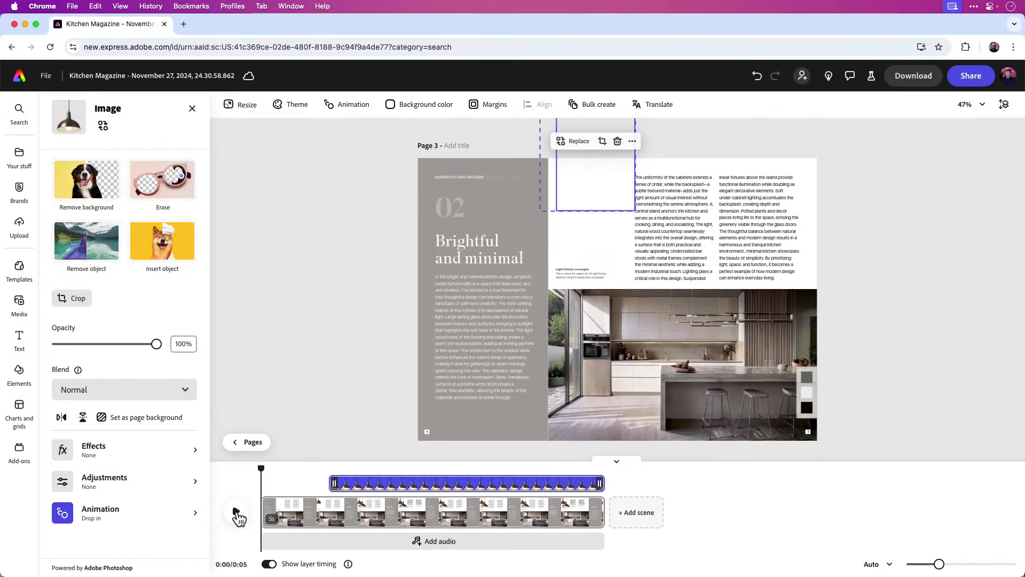
click(236, 511)
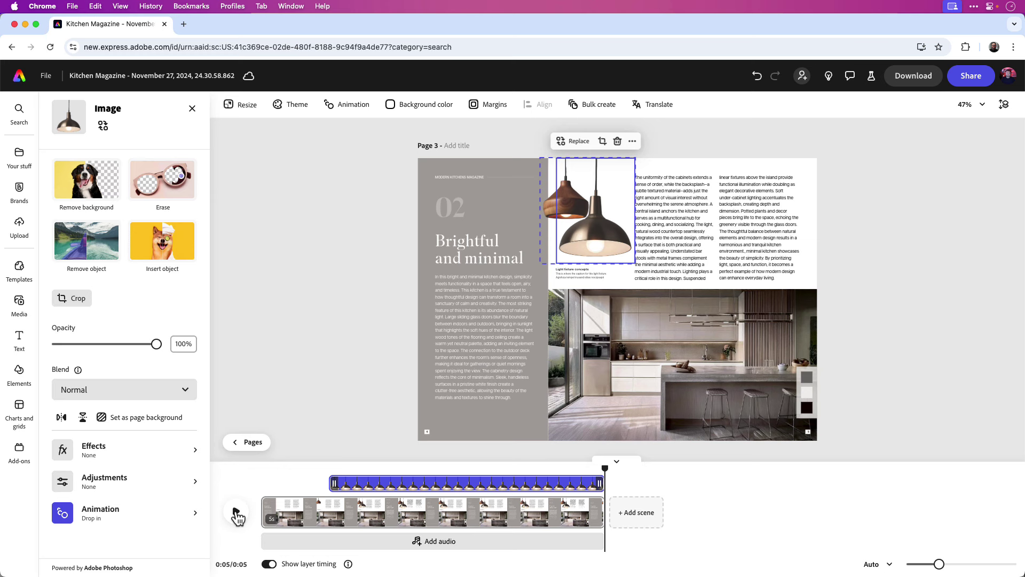
Review the MP4 download format and video resolution options for page 3, and replay its animation.
click(926, 79)
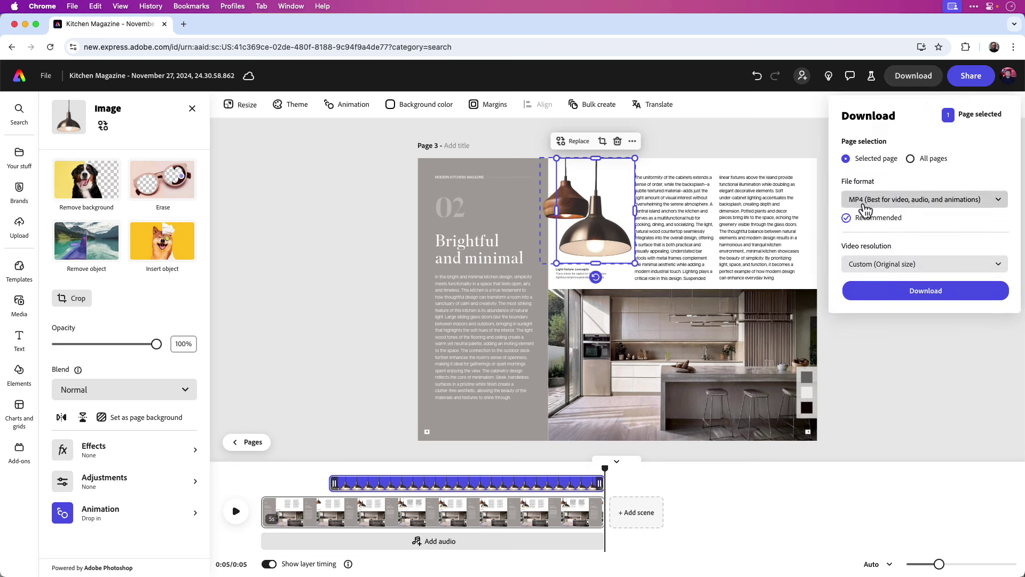
click(921, 265)
click(920, 265)
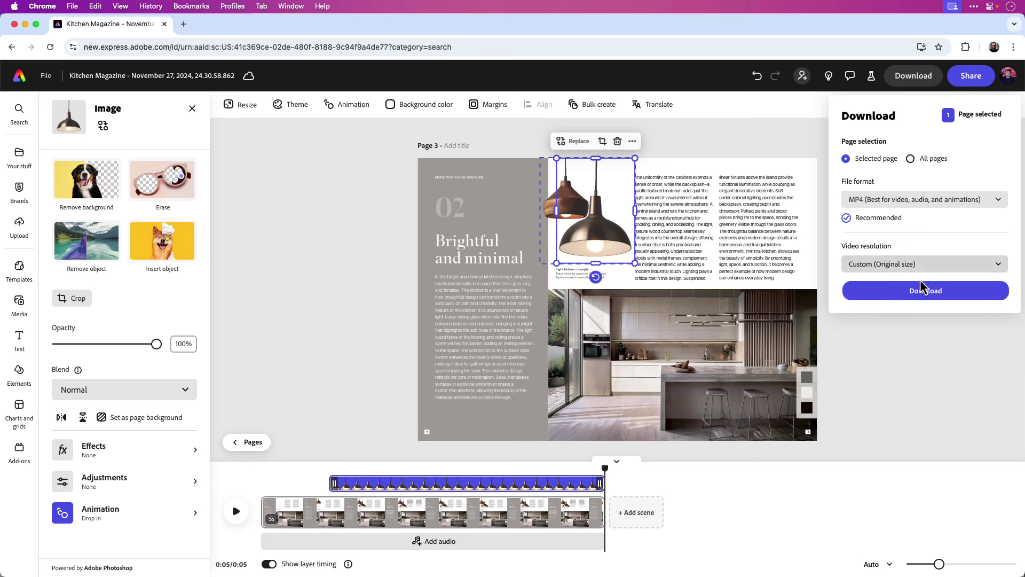
click(813, 153)
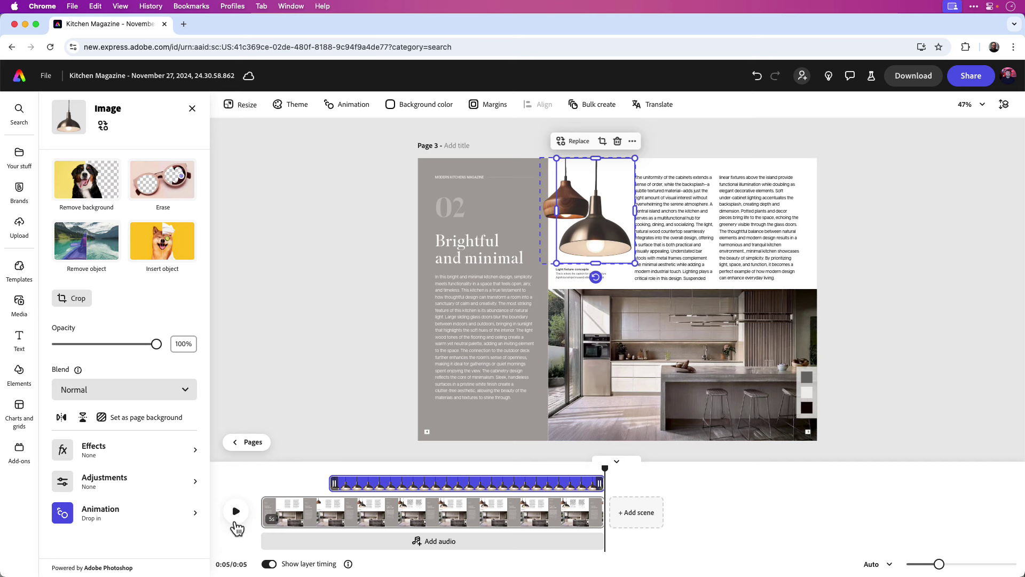
click(236, 521)
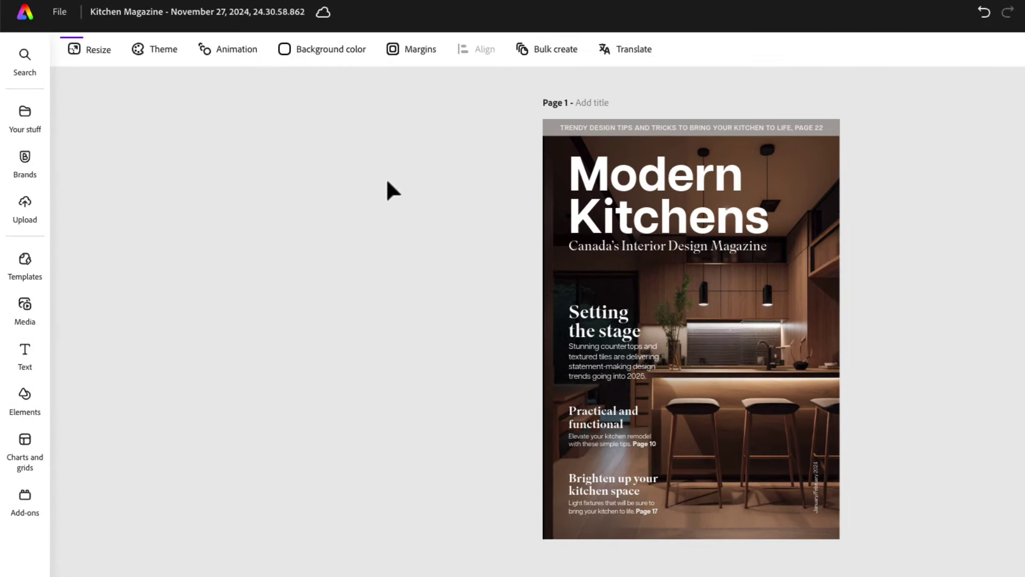
Duplicate and resize the page 1 cover to the Instagram square post and Instagram story formats.
click(107, 58)
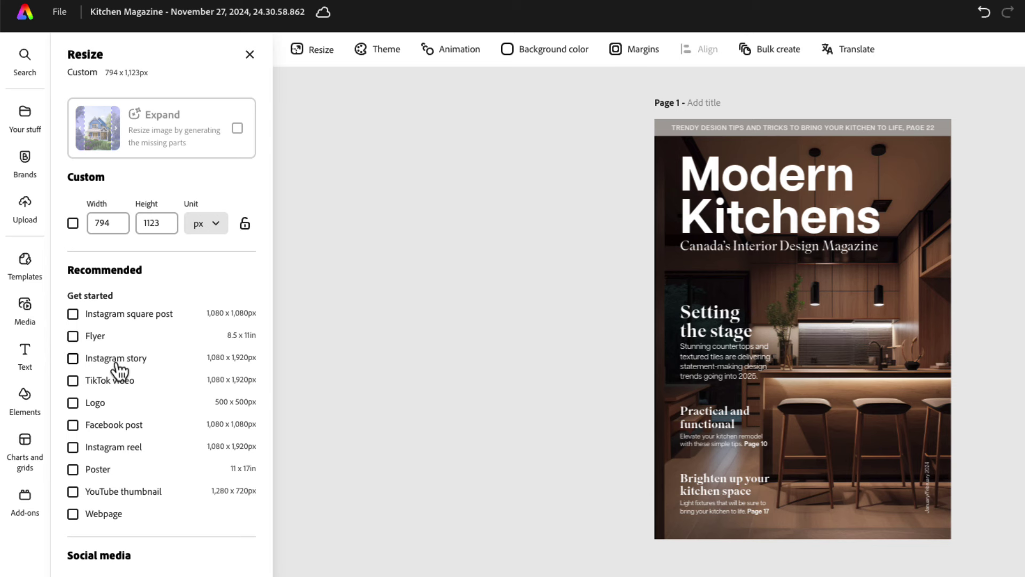
click(73, 315)
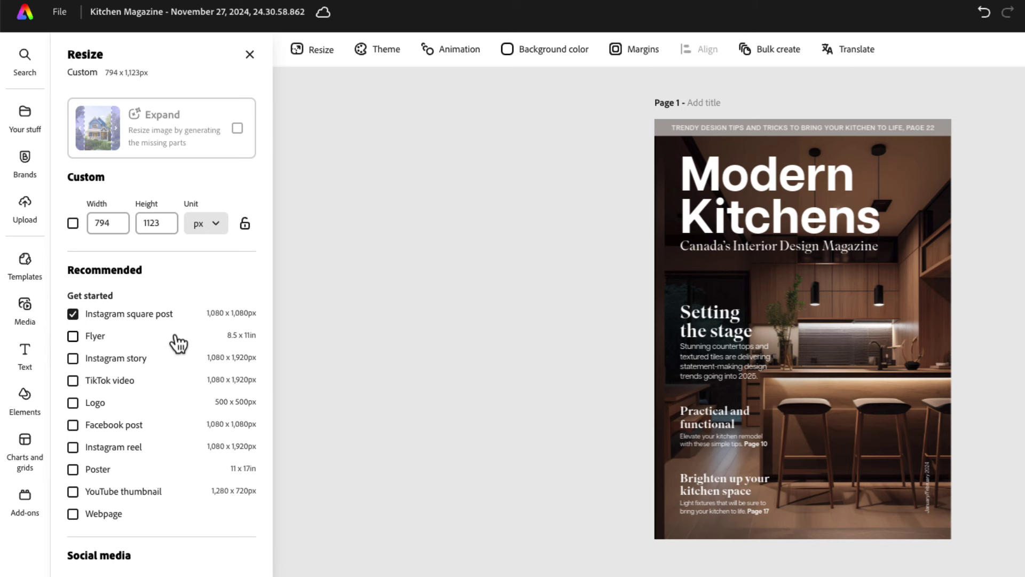
click(73, 358)
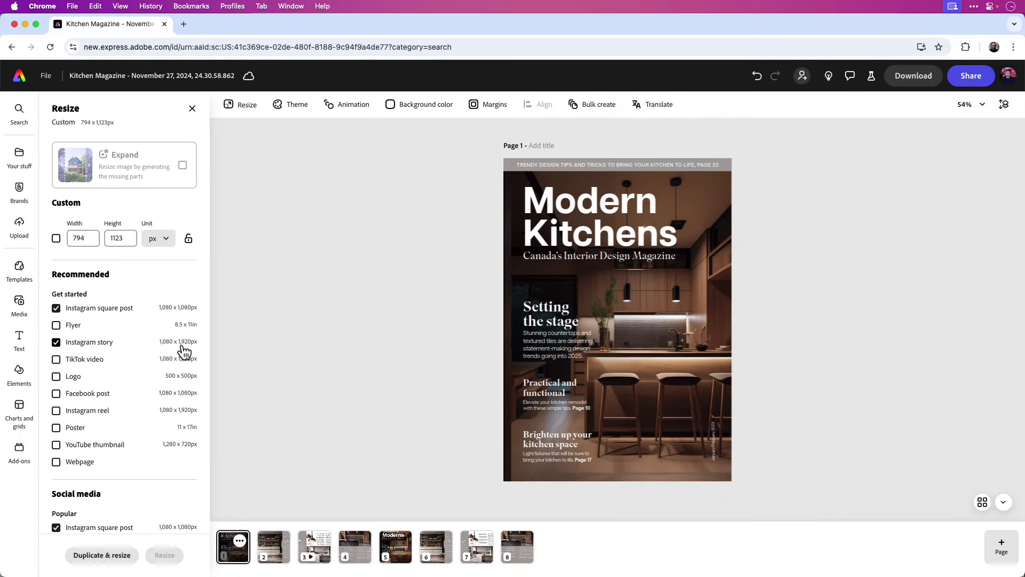
click(102, 555)
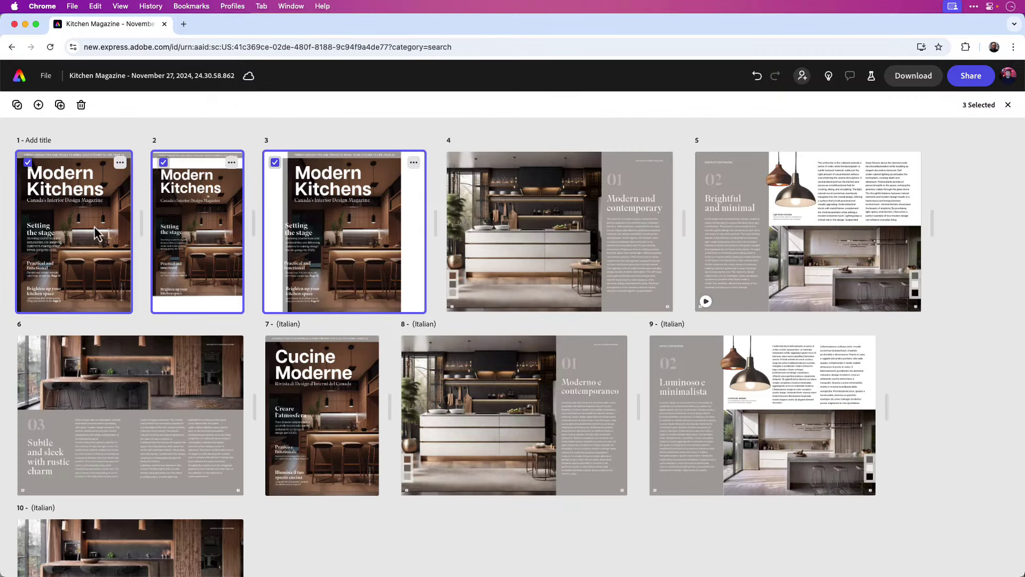
Move the two resized cover copies to the end of the document, leaving the original cover in place, and open the Instagram story version.
click(27, 163)
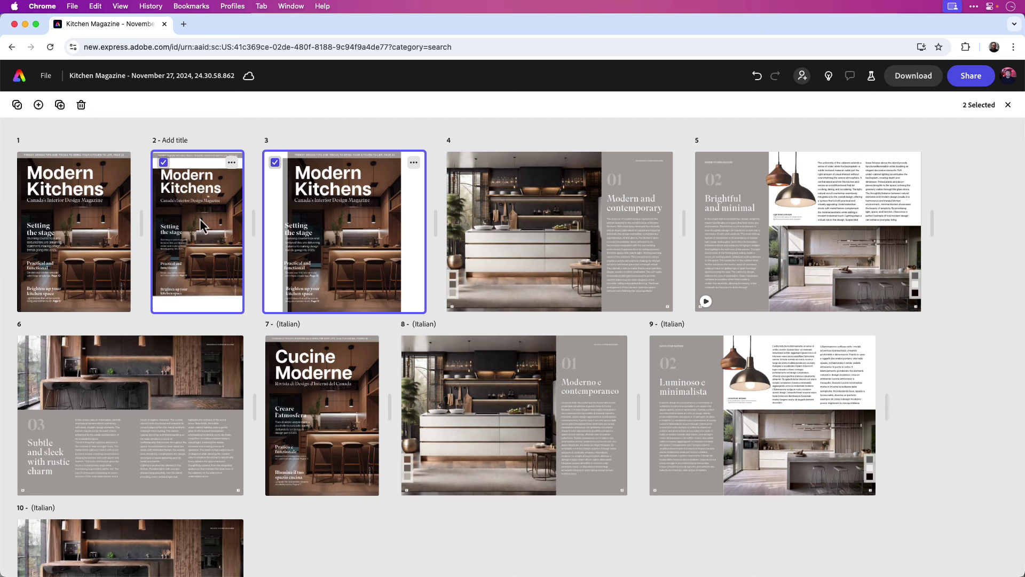
drag(199, 232, 339, 502)
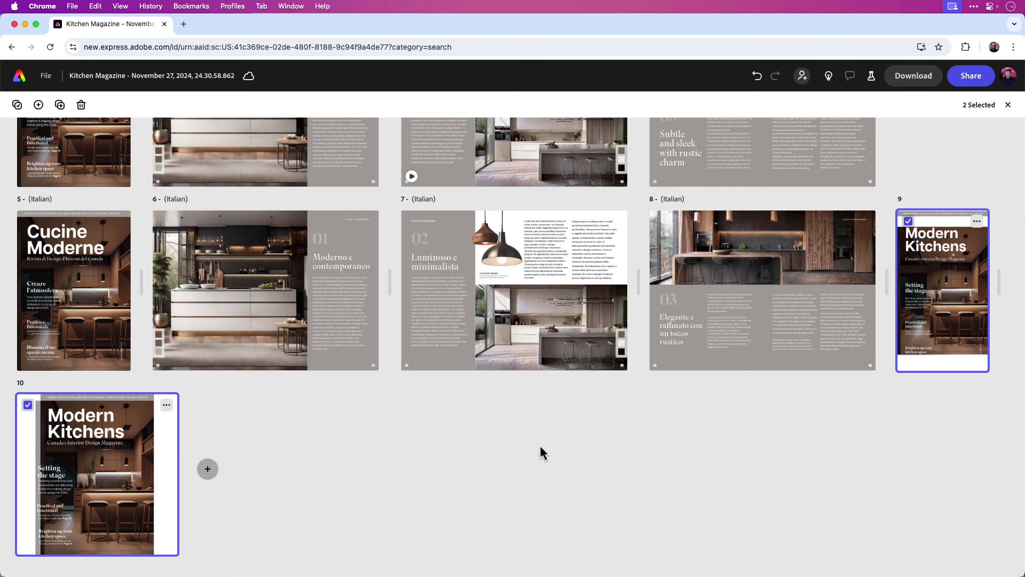
double_click(938, 293)
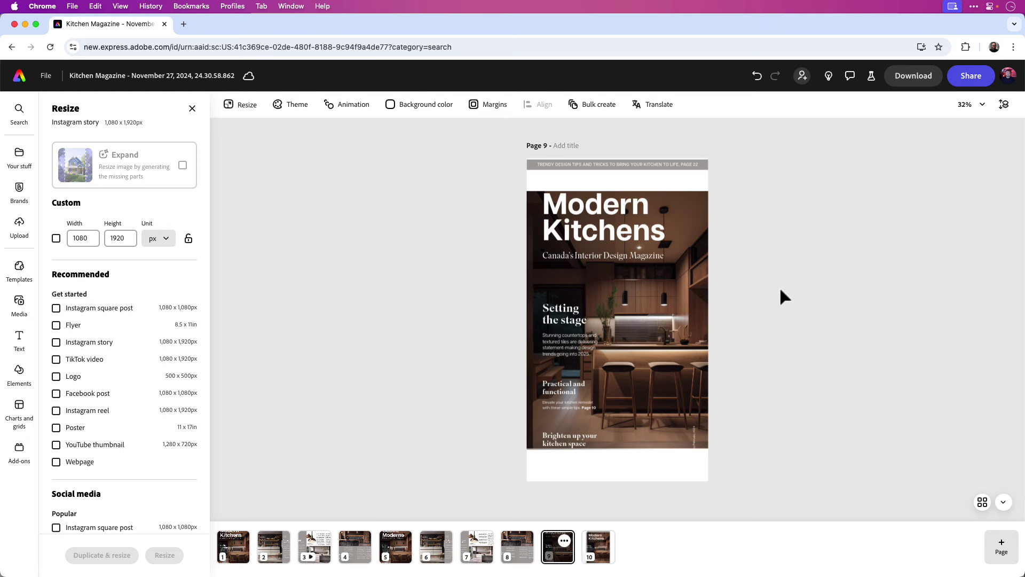
Move the grey banner with its text down to the cover photo's upper edge on page 9, and nudge the Modern Kitchens title down.
click(643, 163)
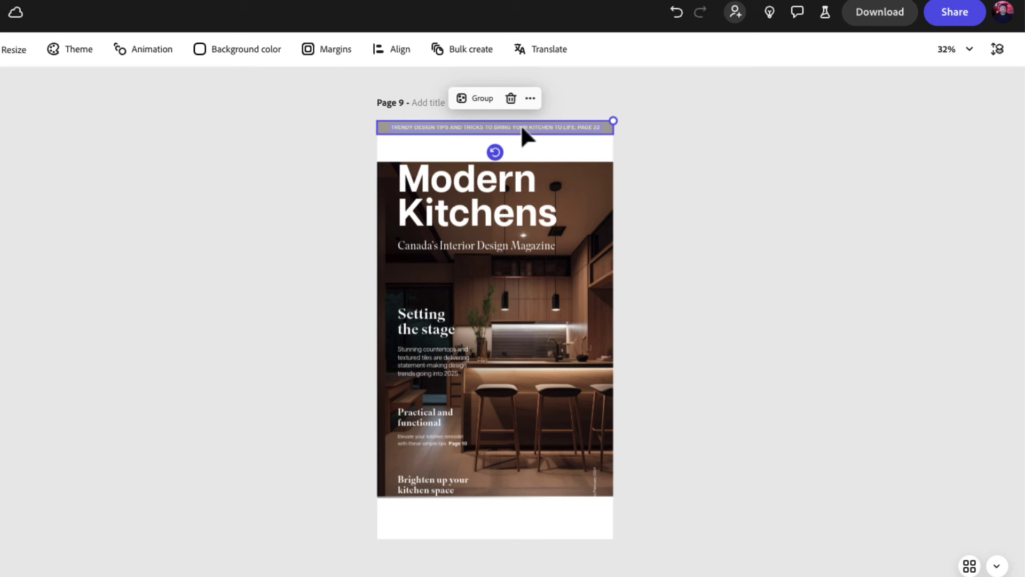
drag(522, 128, 521, 155)
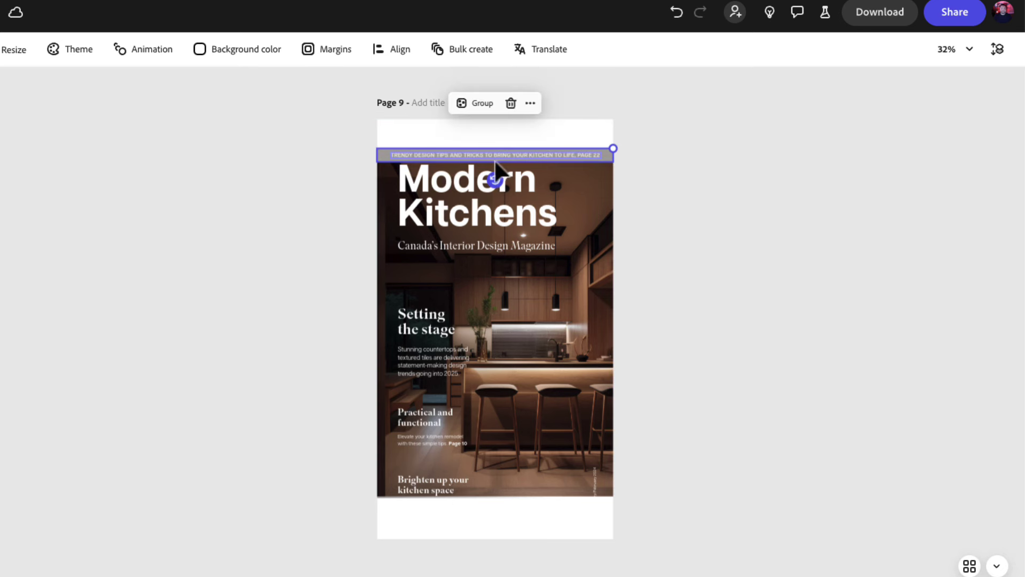
click(510, 218)
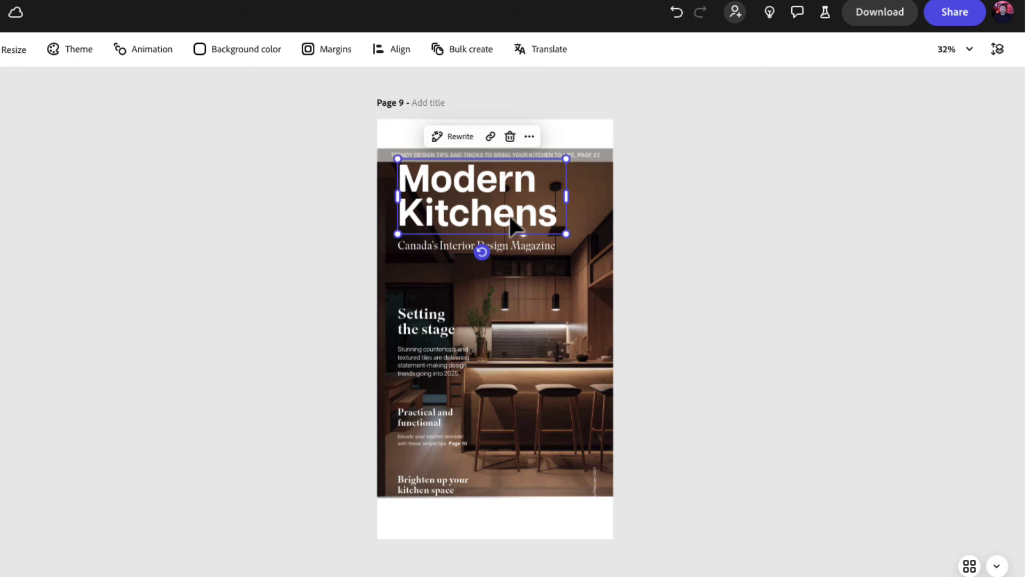
key(Down)
key(Down)
key(Down)
key(Down)
key(Down)
key(Down)
key(Down)
key(Down)
key(Down)
key(Down)
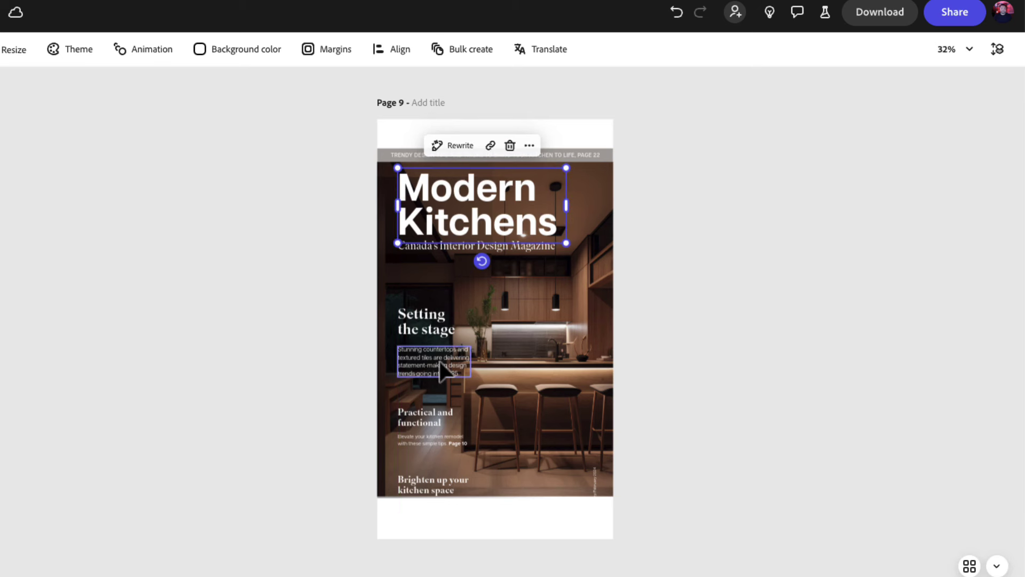
Move the "Setting the stage" heading and its paragraph up together on page 9.
click(434, 328)
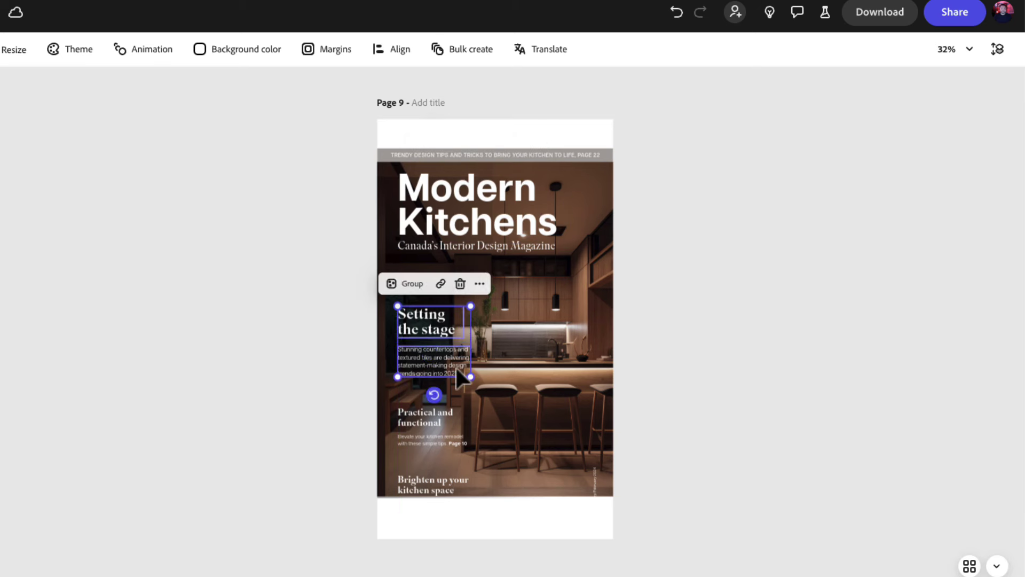
key(Up)
key(Up)
key(Up)
key(Up)
key(Up)
key(Up)
key(Up)
key(Up)
key(Up)
key(Up)
key(Up)
key(Up)
key(Up)
key(Up)
key(Up)
key(Up)
key(Up)
key(Up)
key(Up)
key(Up)
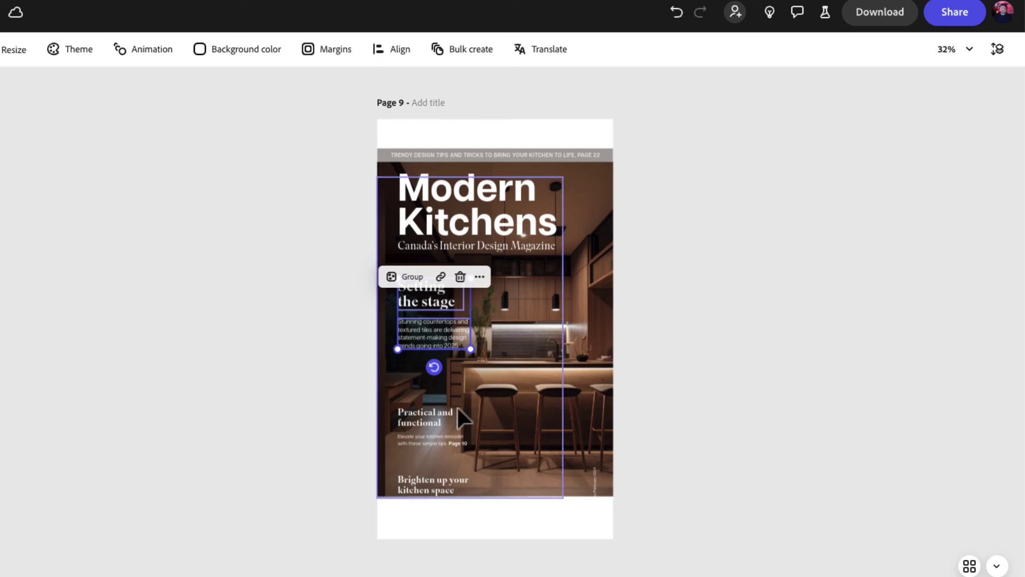
Move the "Practical and functional" and "Brighten up your kitchen space" text blocks up within the photo, spacing them evenly.
click(429, 418)
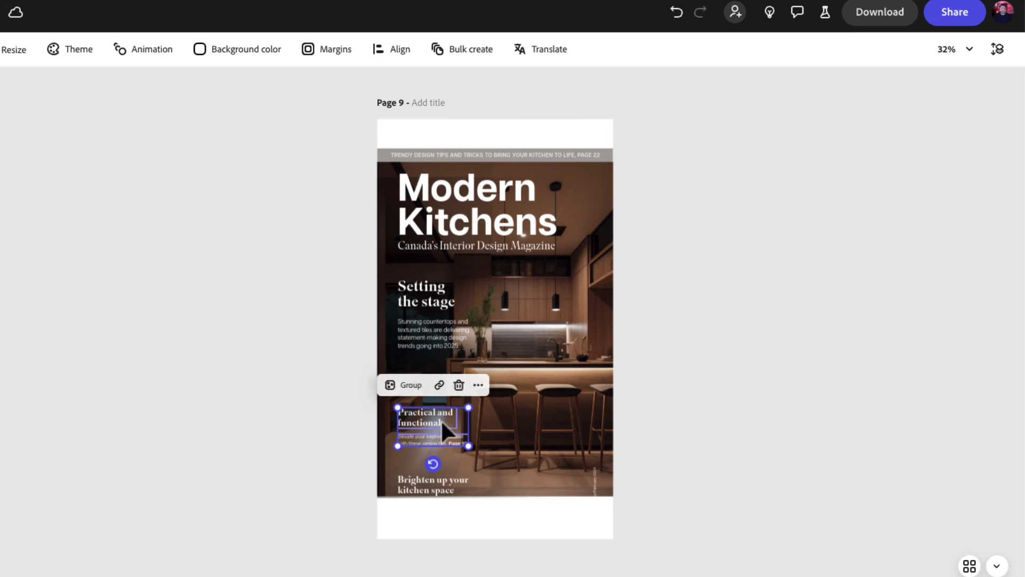
drag(442, 423, 442, 386)
click(434, 484)
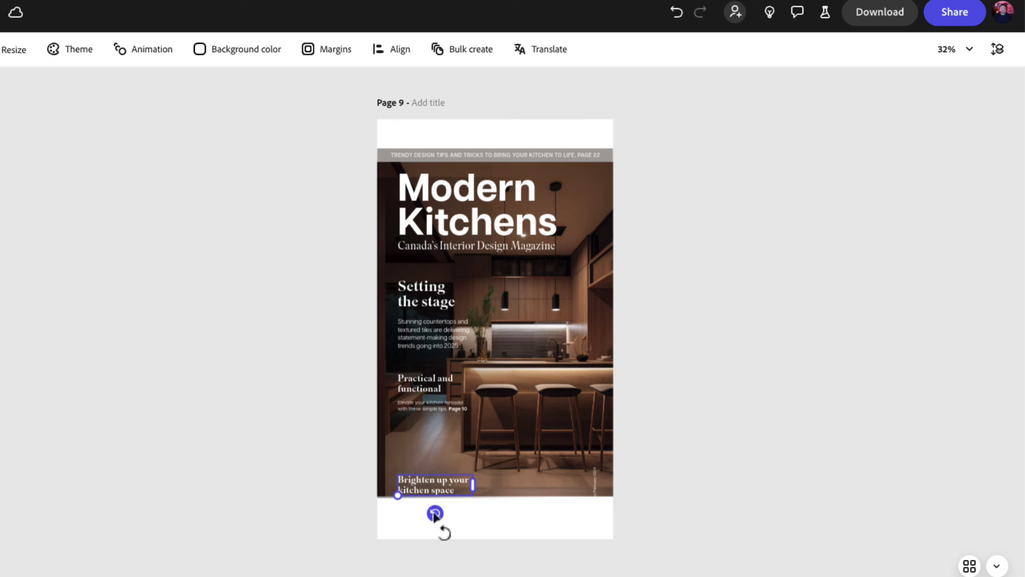
shift+click(452, 505)
drag(443, 482, 425, 404)
click(420, 408)
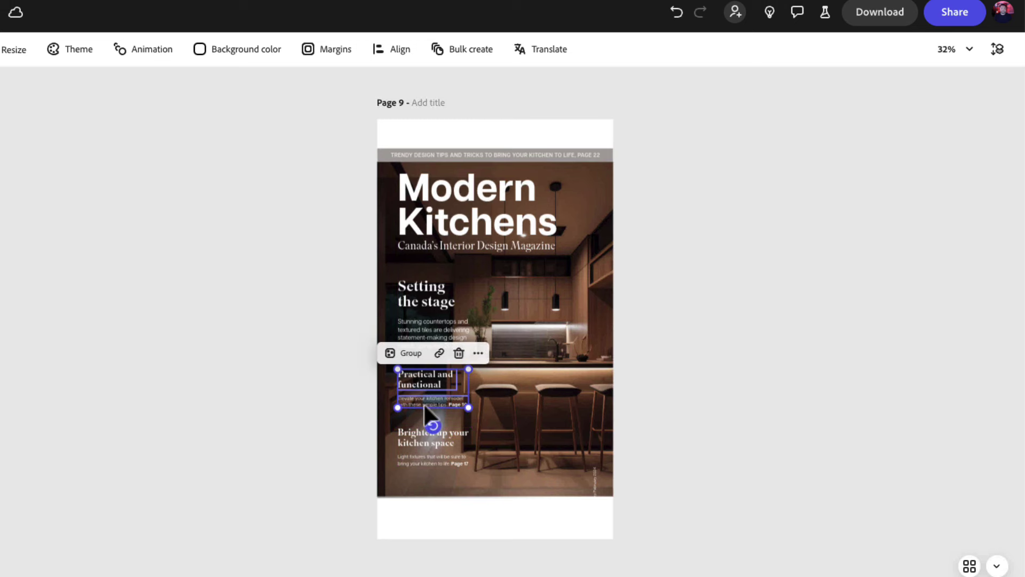
Move the vertical credit text up into the photo on page 9, and scale the whole cover down around the page centre.
click(595, 489)
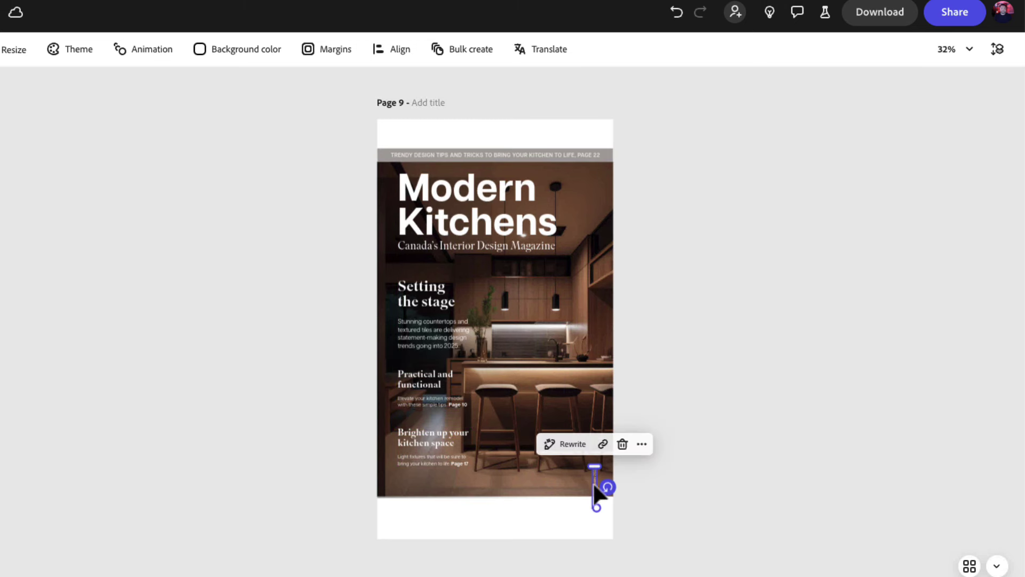
drag(595, 488, 594, 445)
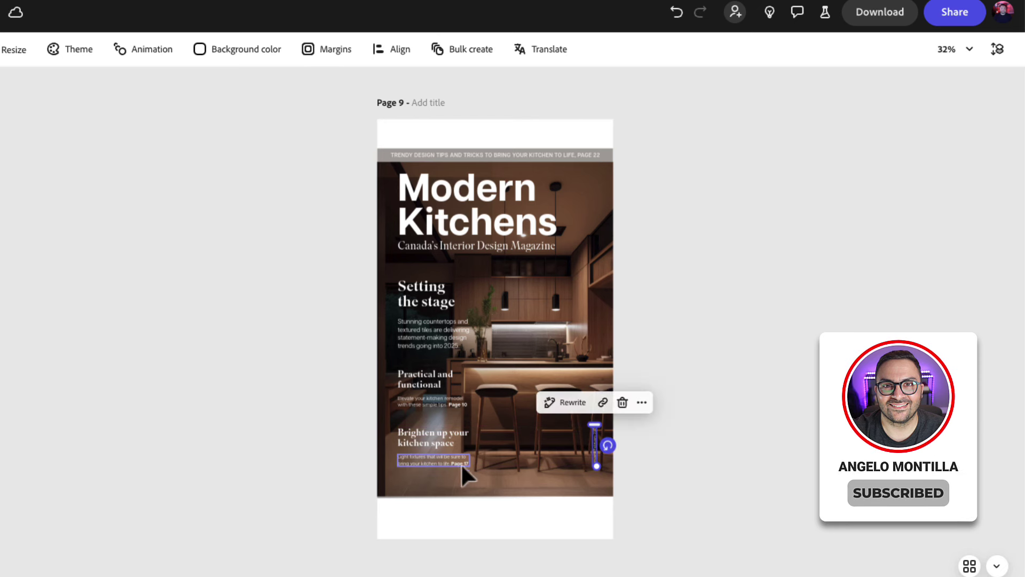
drag(360, 143, 673, 521)
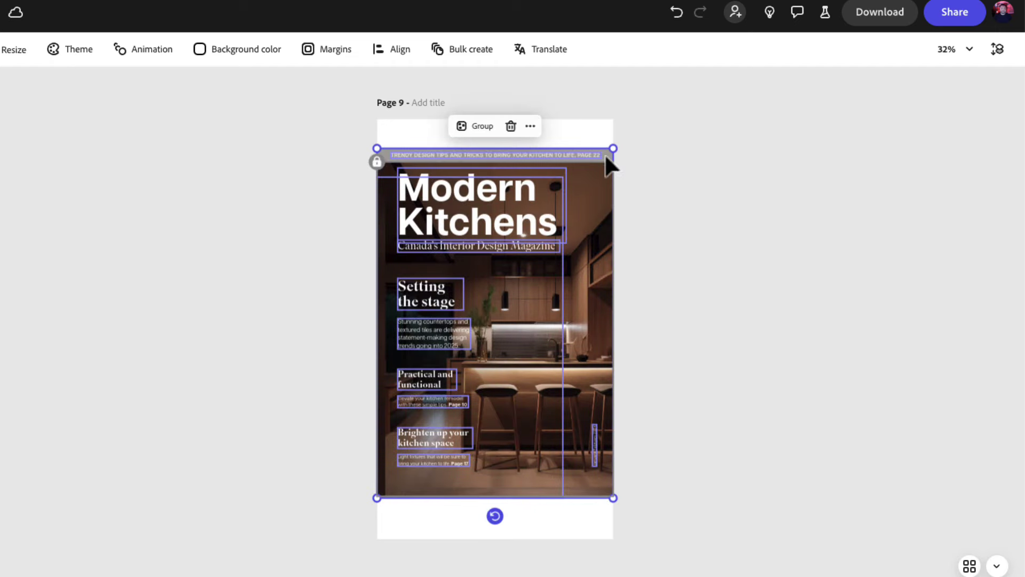
mouse_move(615, 145)
mouse_down()
mouse_move(606, 156)
mouse_move(613, 149)
mouse_up()
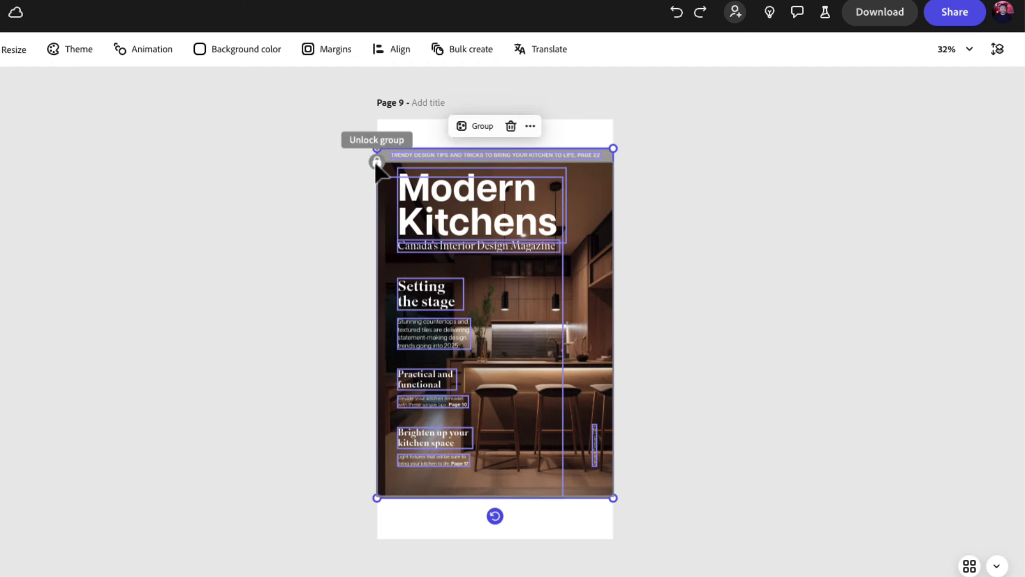
drag(361, 139, 688, 529)
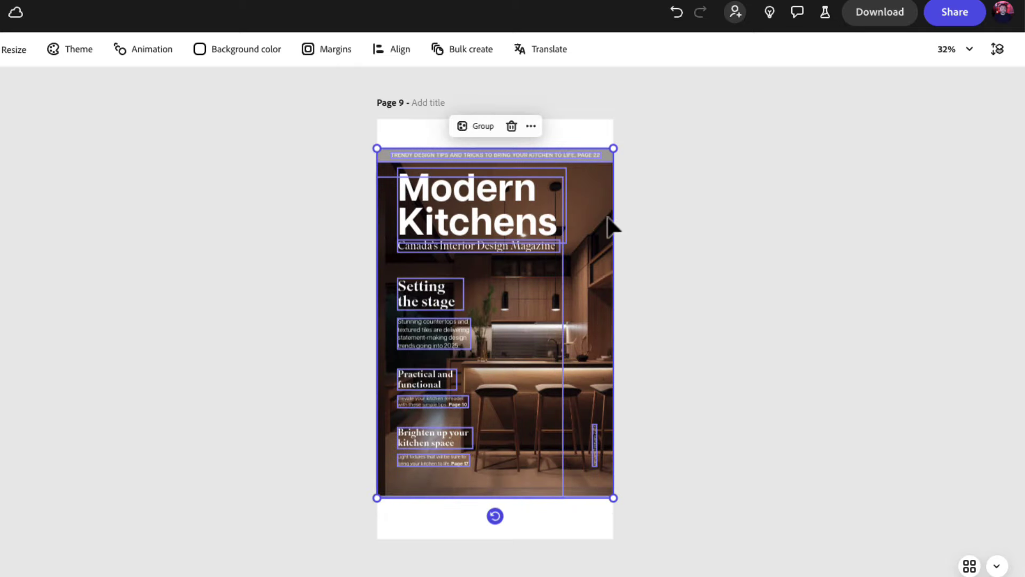
drag(613, 149, 584, 189)
drag(561, 274, 575, 261)
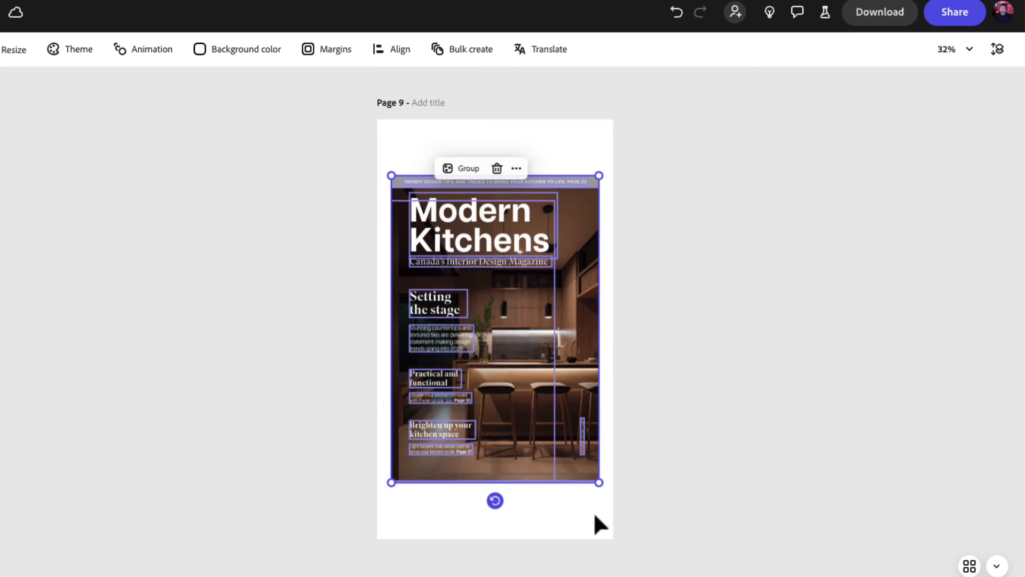
click(327, 438)
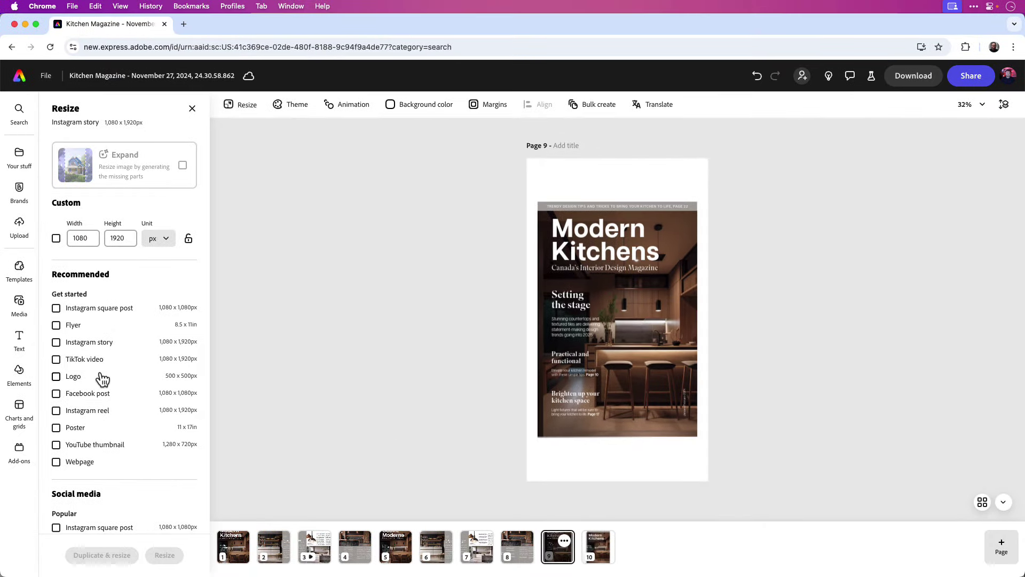
Search the design elements for "beige gradient" and apply a soft beige gradient from the backgrounds to page 9.
click(23, 377)
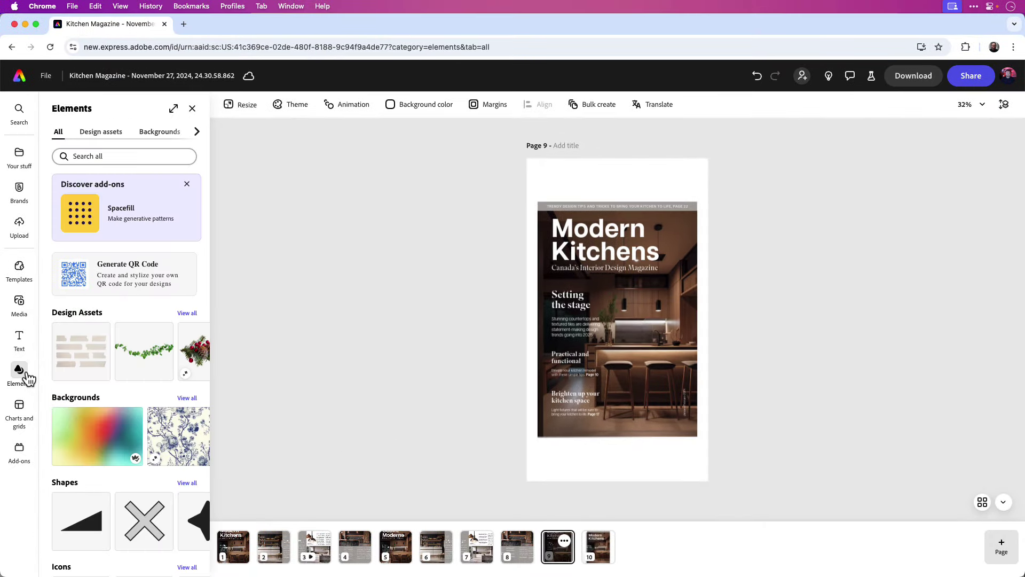
click(94, 156)
text(beigh)
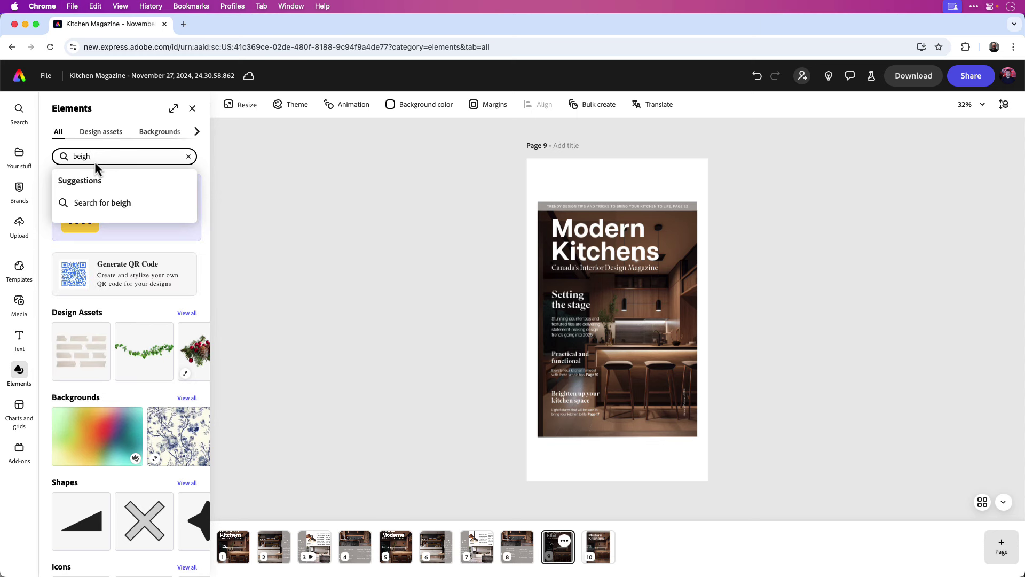
key(BackSpace)
text(e gradient)
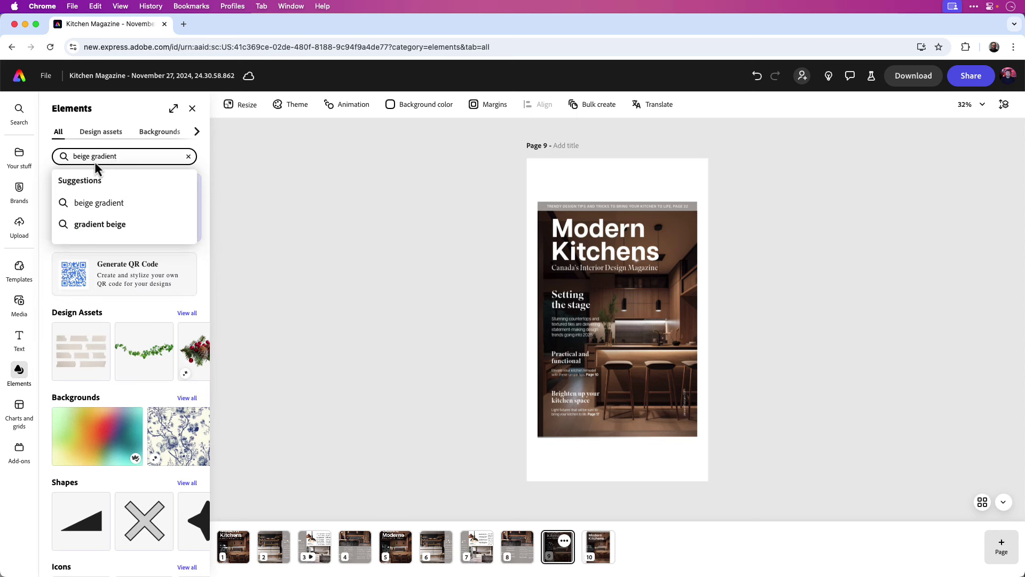
click(95, 203)
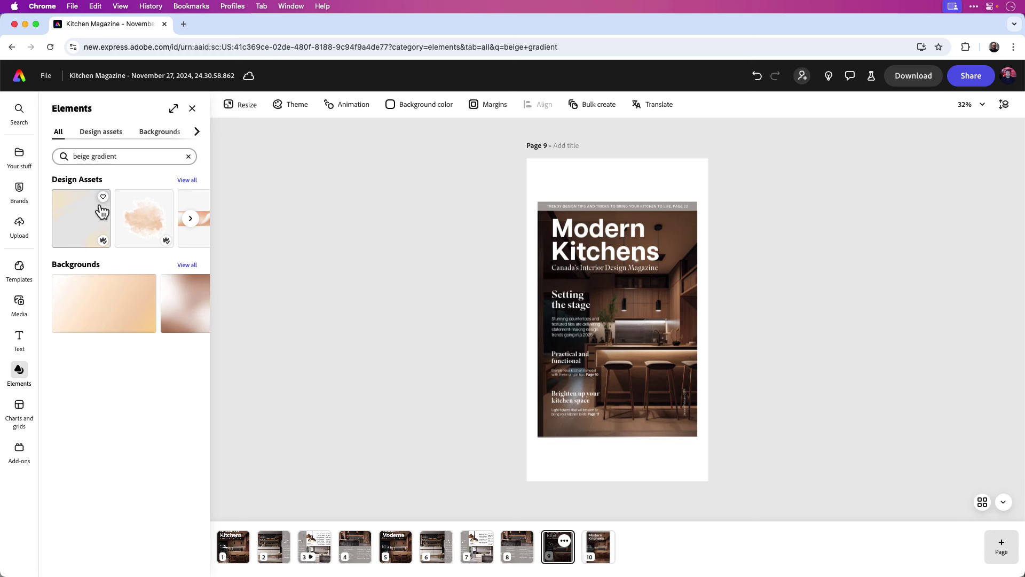
click(186, 266)
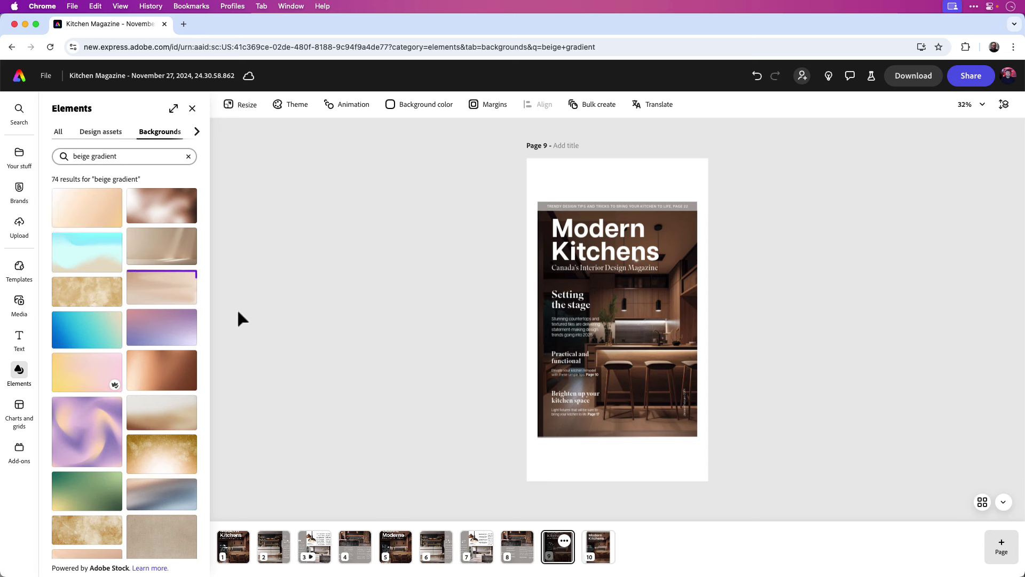
click(171, 293)
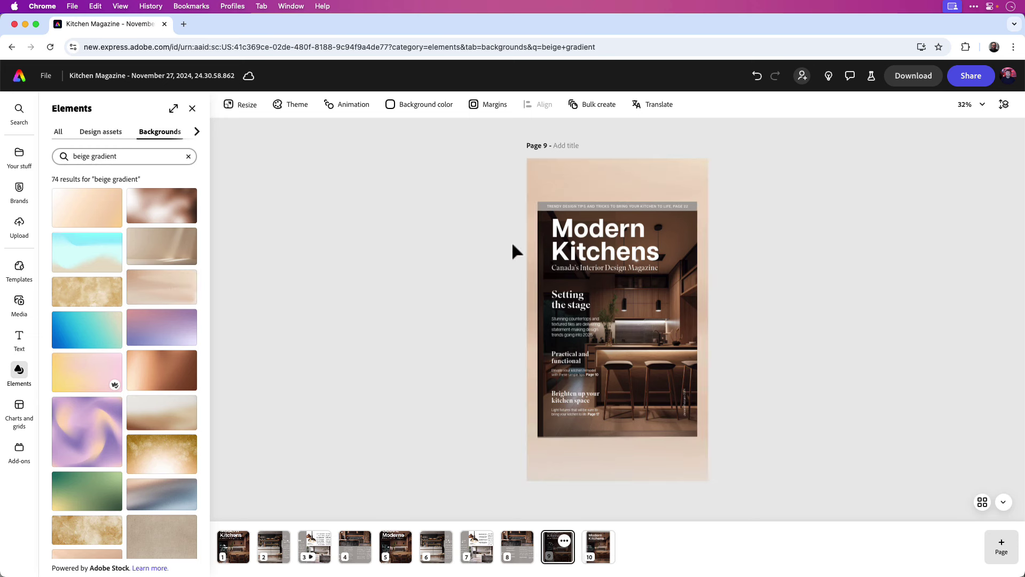
Rotate the beige background image a quarter turn clockwise within the page 9 frame.
click(619, 183)
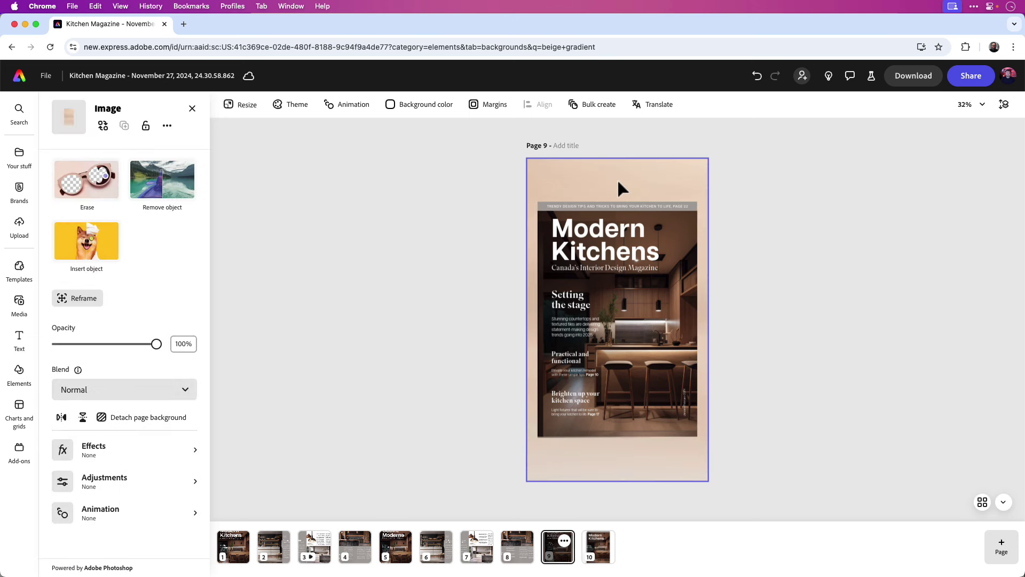
double_click(618, 181)
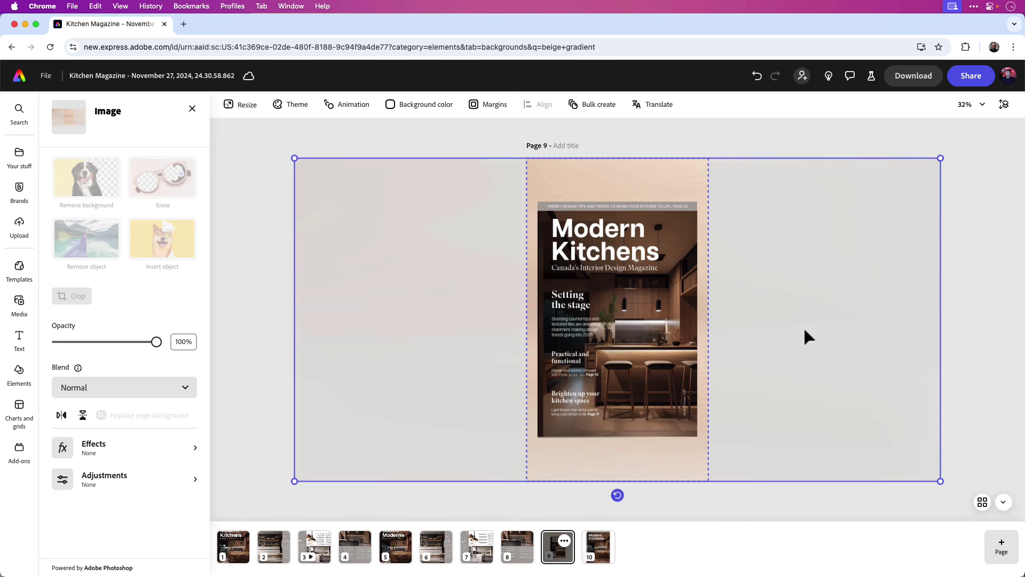
drag(618, 499, 447, 427)
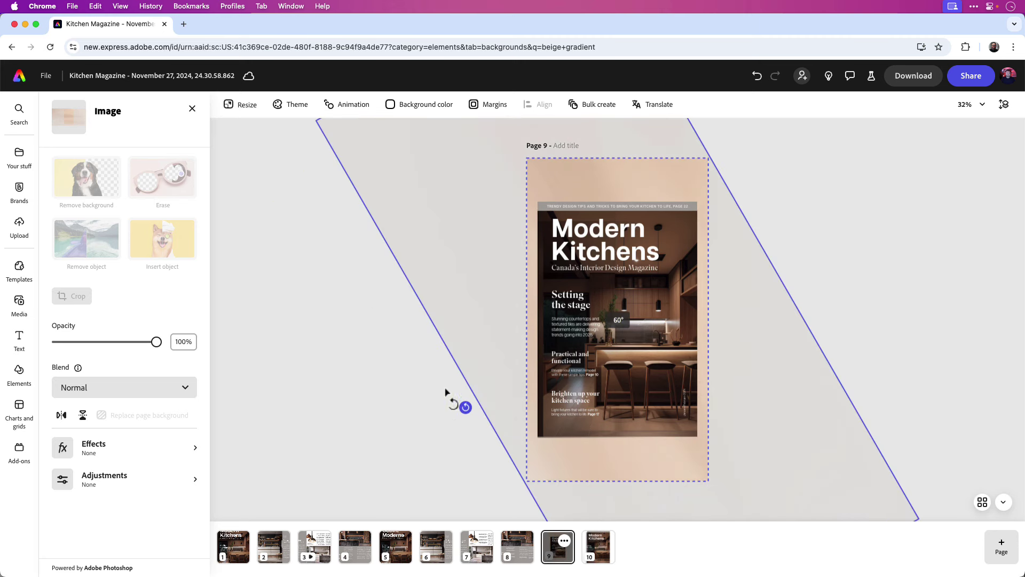
drag(446, 393, 472, 336)
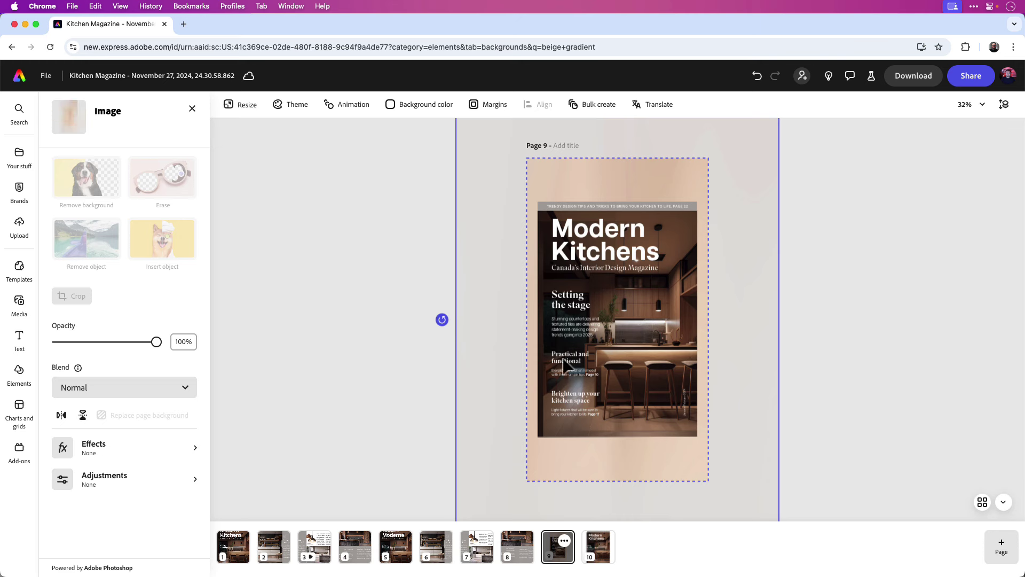
Scale down and recentre the rotated beige background so it matches page 9's width and still covers its full height.
scroll(586, 367, down, 5)
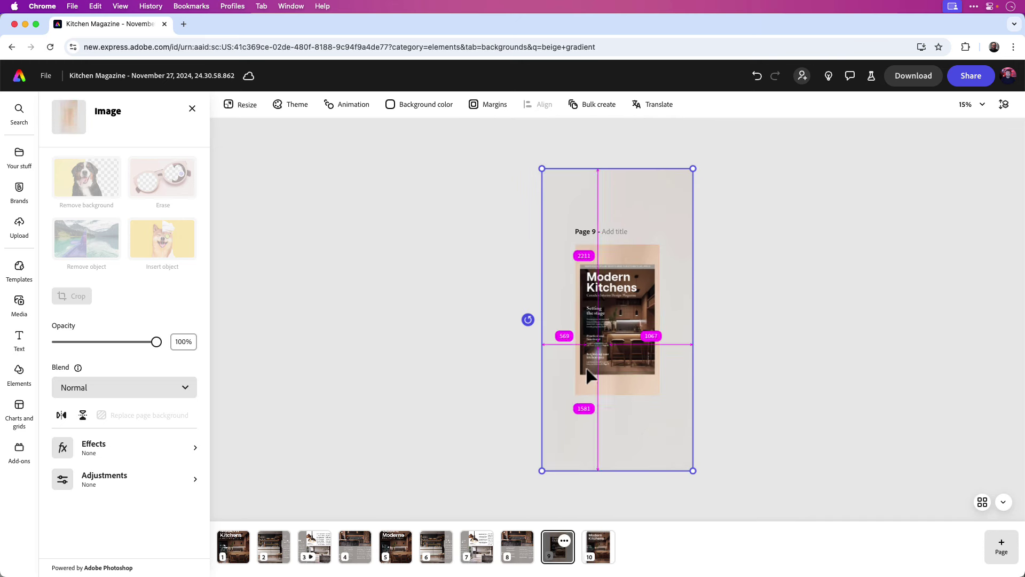
drag(692, 471, 618, 322)
drag(583, 205, 619, 278)
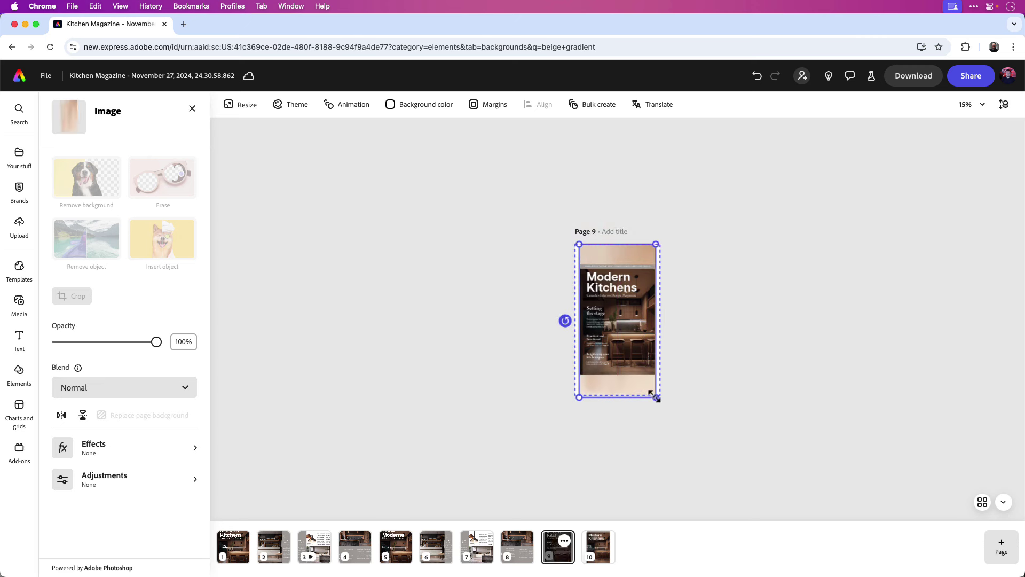
drag(654, 395, 638, 378)
click(974, 107)
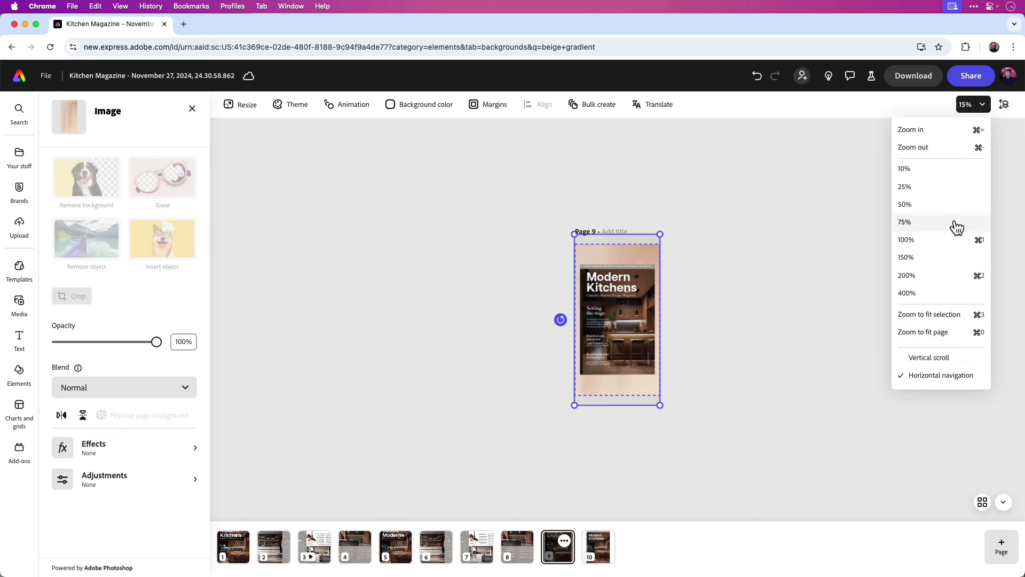
click(930, 333)
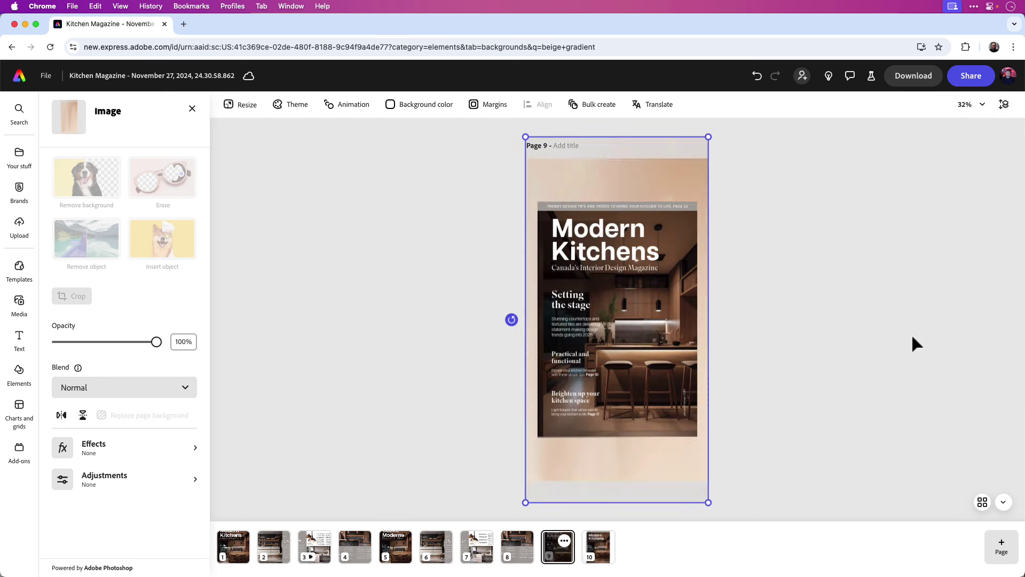
click(784, 307)
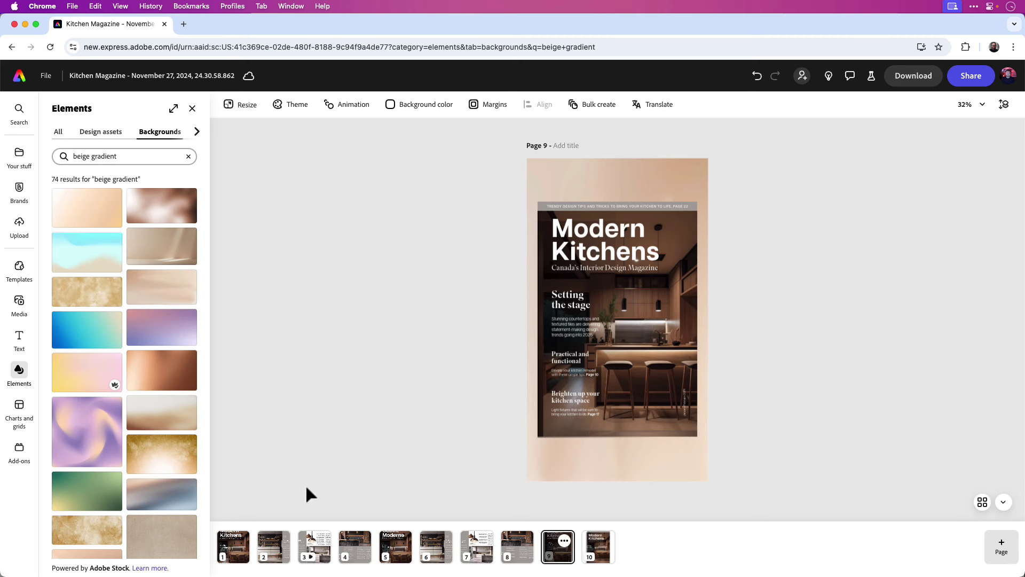
Open page 10 and shift the dark gradient overlay right so it lines up with the cover photo's left edge.
click(606, 560)
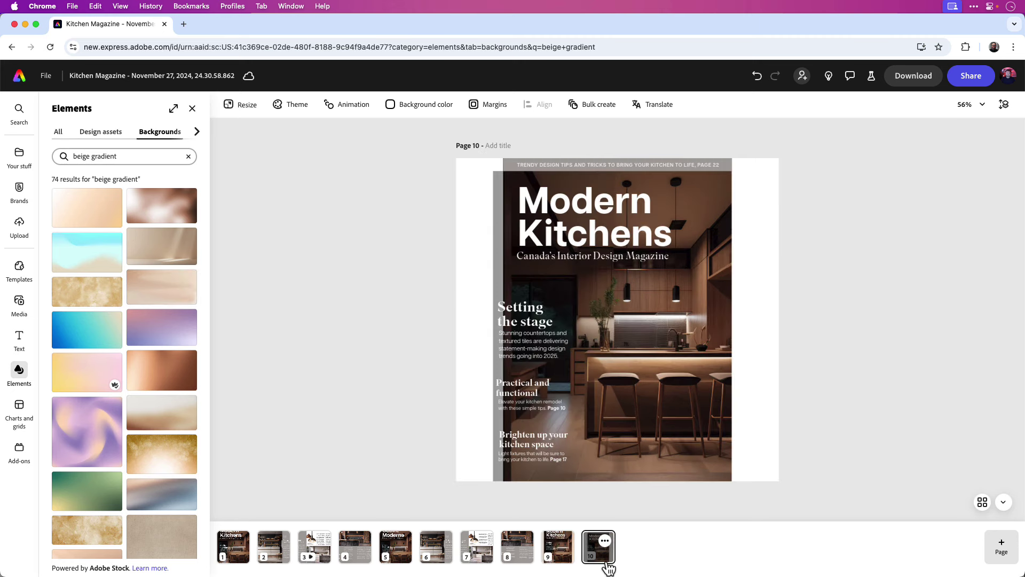
click(498, 222)
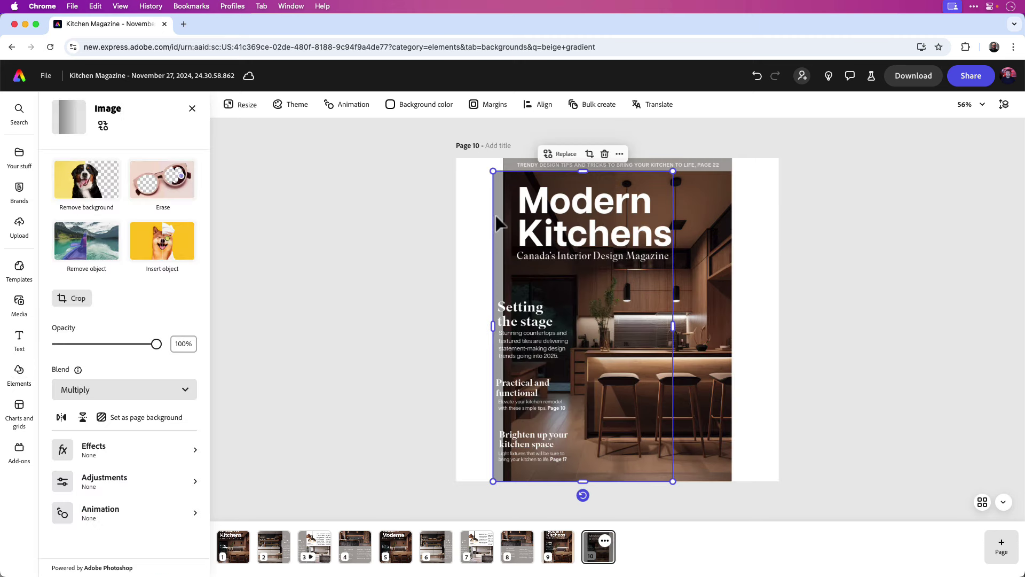
drag(496, 217, 506, 217)
click(542, 315)
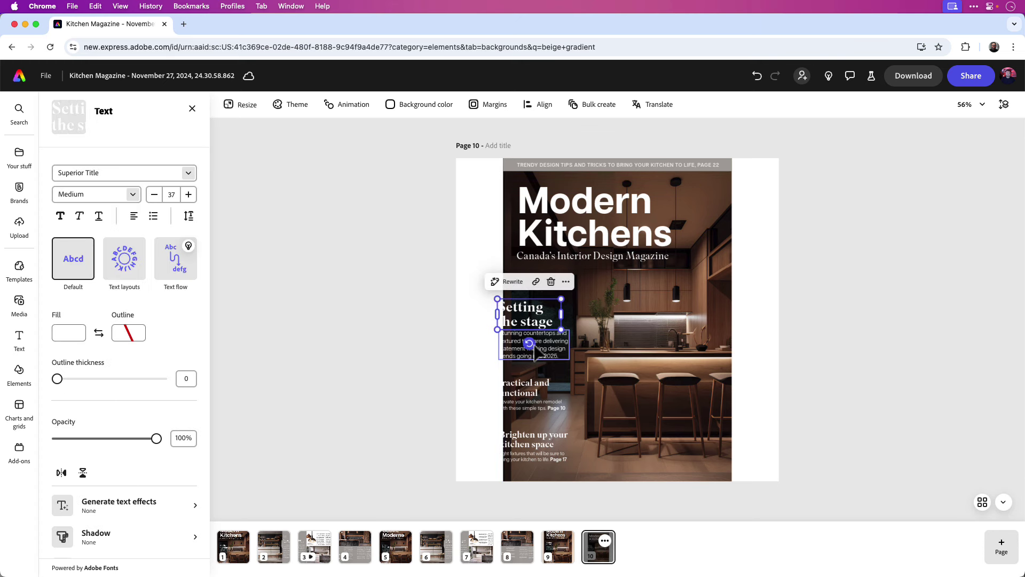
click(537, 405)
shift+click(552, 451)
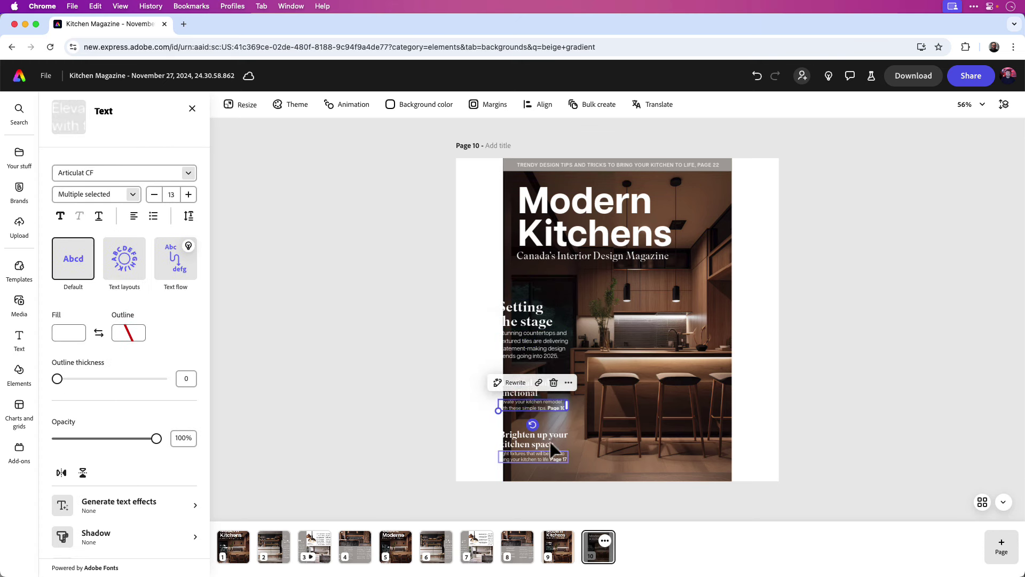
shift+click(544, 453)
shift+click(543, 456)
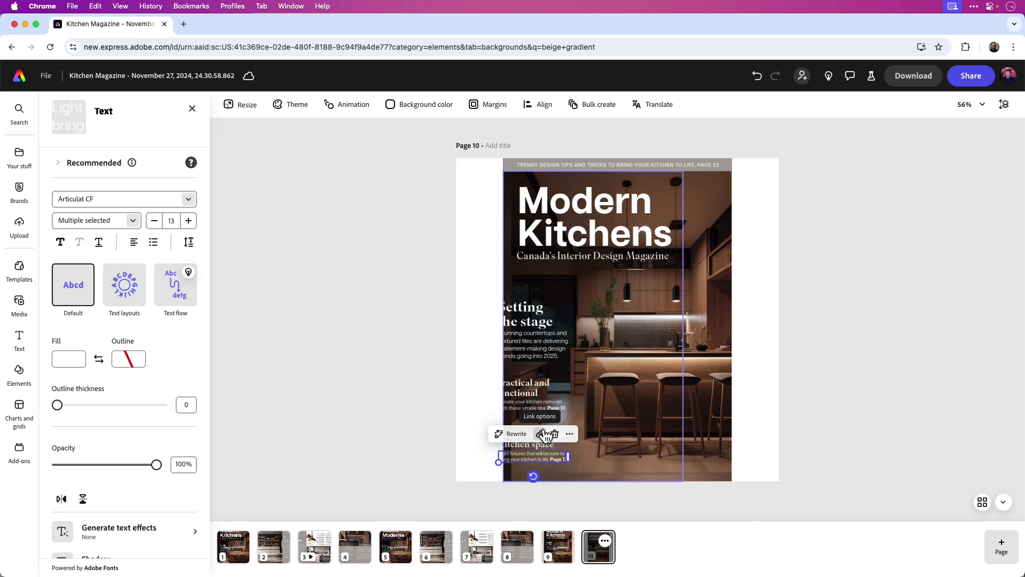
Move the three headings and their paragraphs on page 10 together to the right and slightly up, inside the cover photo.
click(528, 315)
shift+click(534, 334)
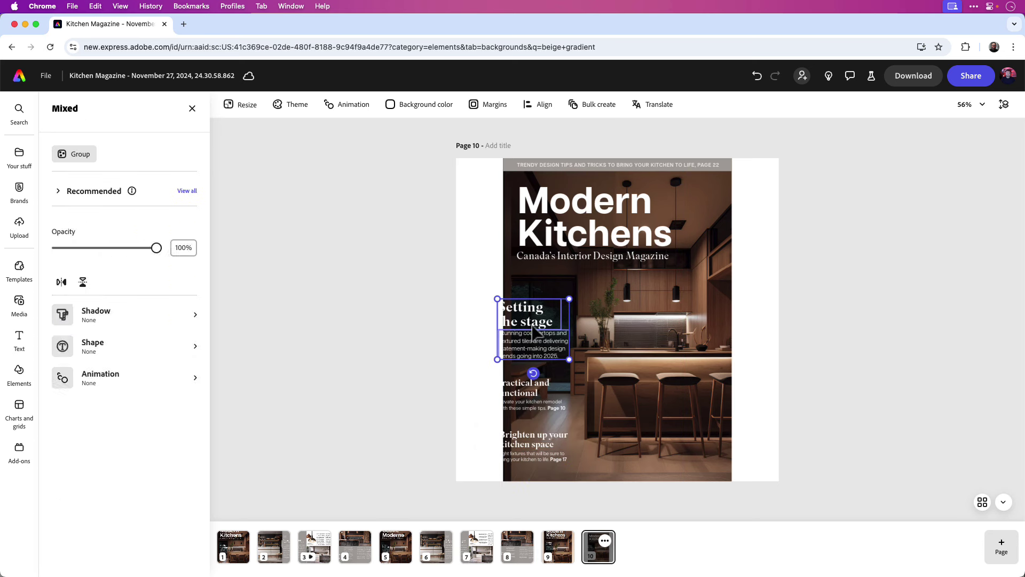
shift+click(527, 388)
shift+click(537, 404)
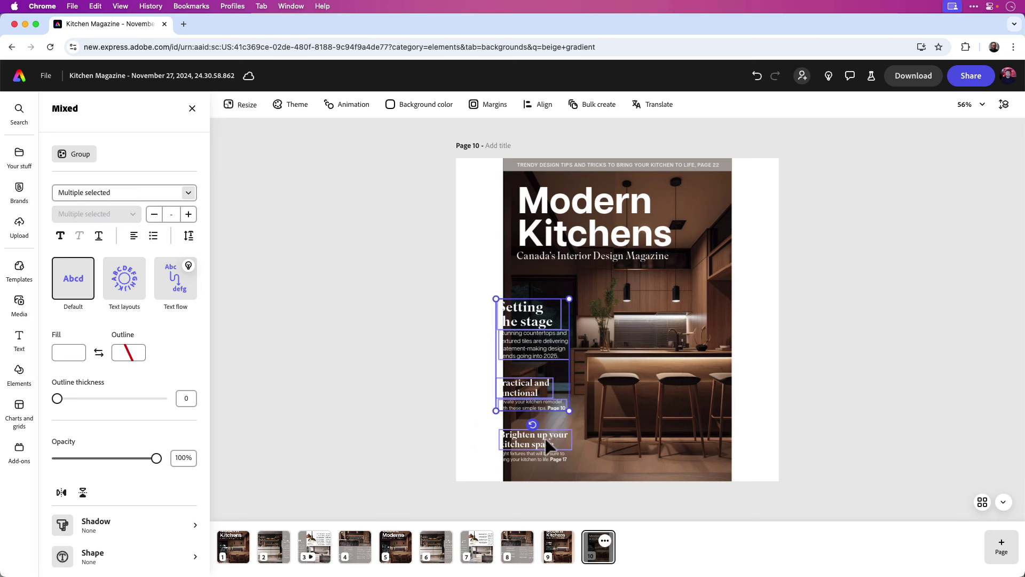
shift+click(548, 446)
shift+click(549, 457)
mouse_move(548, 342)
mouse_down()
mouse_move(565, 336)
mouse_move(549, 344)
mouse_up()
click(437, 338)
Line up the "Practical and functional" and "Brighten up your kitchen space" headings and paragraphs with the text column's left edge.
click(545, 401)
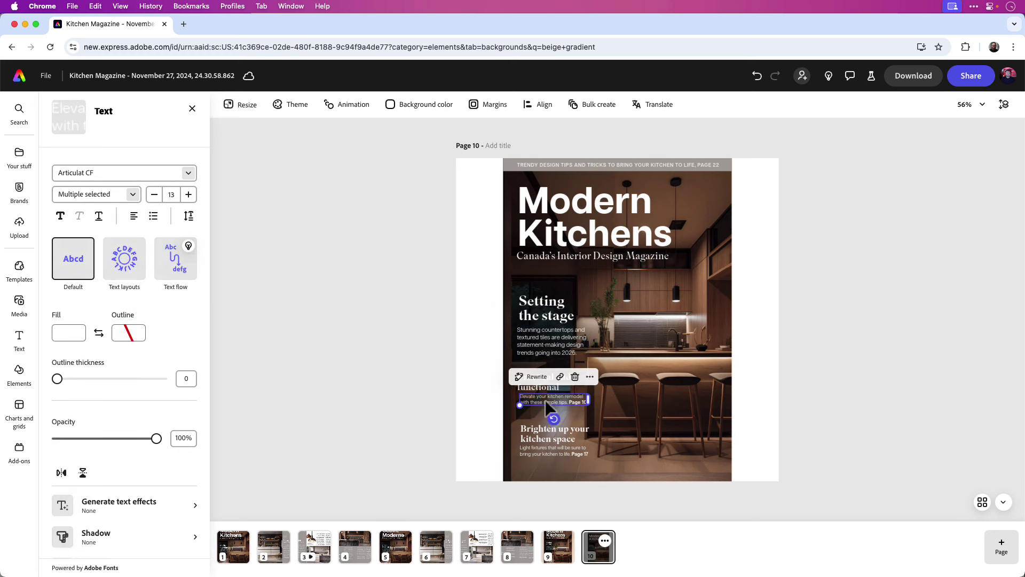
drag(559, 401, 569, 449)
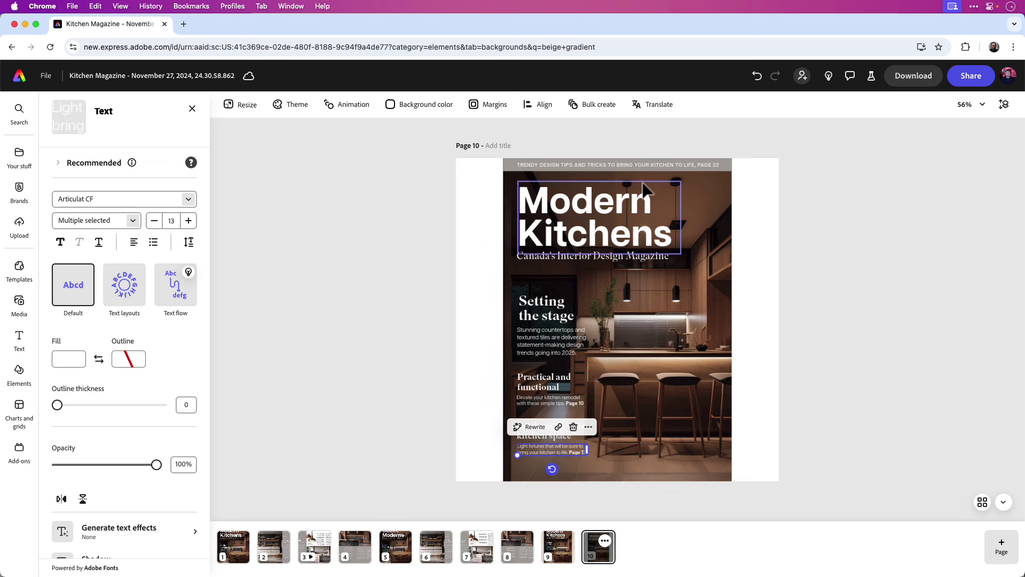
Move the vertical credit text from page 10's white margin into the cover photo, near its lower right edge.
drag(815, 422, 663, 514)
click(768, 457)
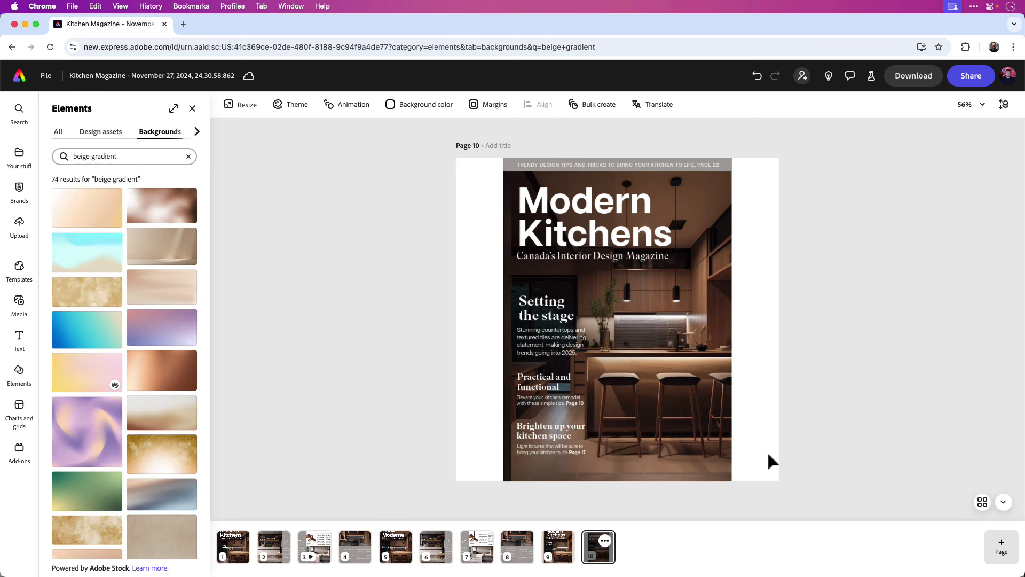
drag(748, 440, 720, 437)
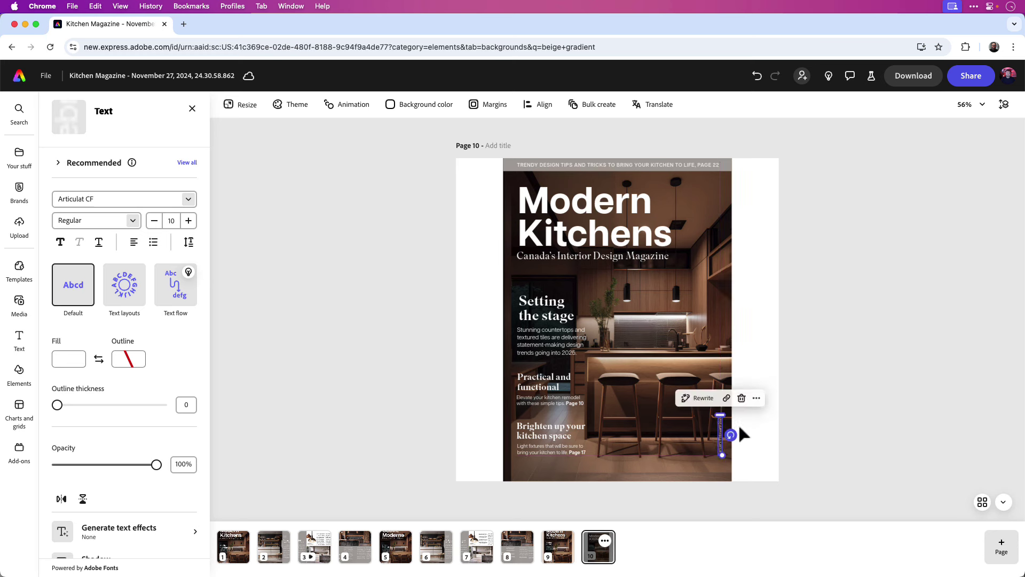
Nudge the Modern Kitchens title up slightly on page 10, away from the magazine tagline.
click(575, 259)
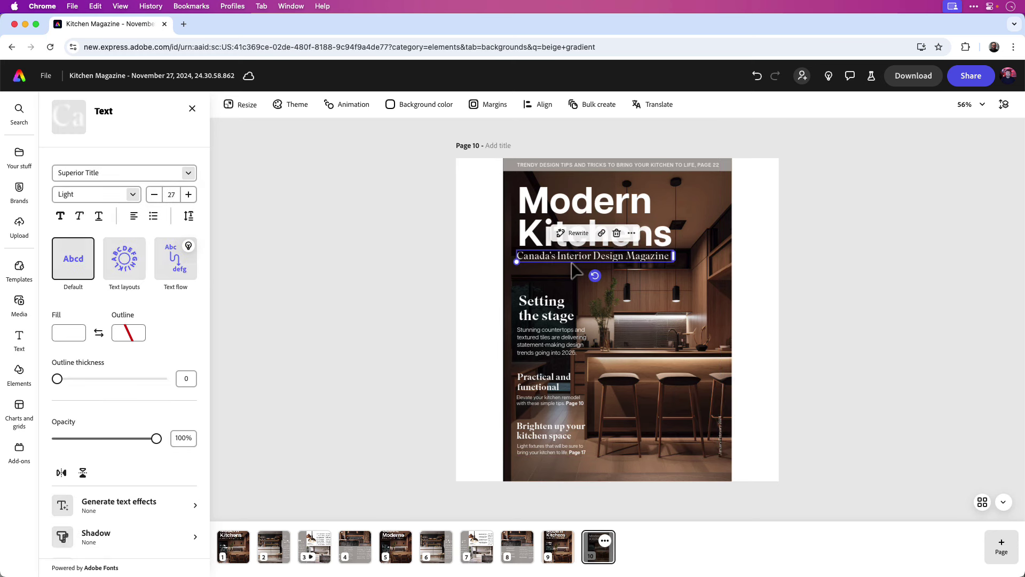
click(558, 213)
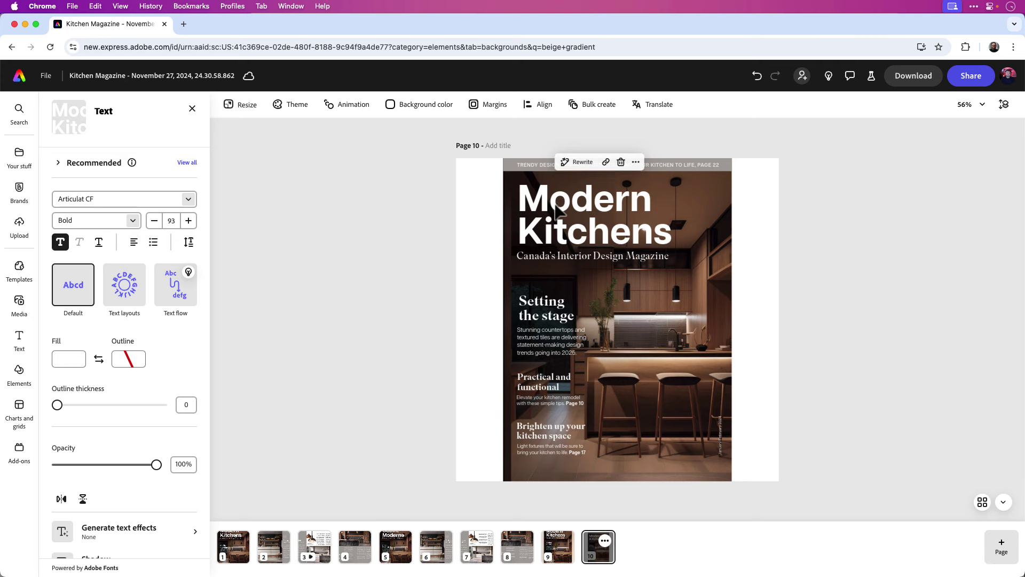
Select the whole cover on page 10, unlock its locked element, and scale everything down together, centred with a white margin all around.
drag(483, 159, 815, 472)
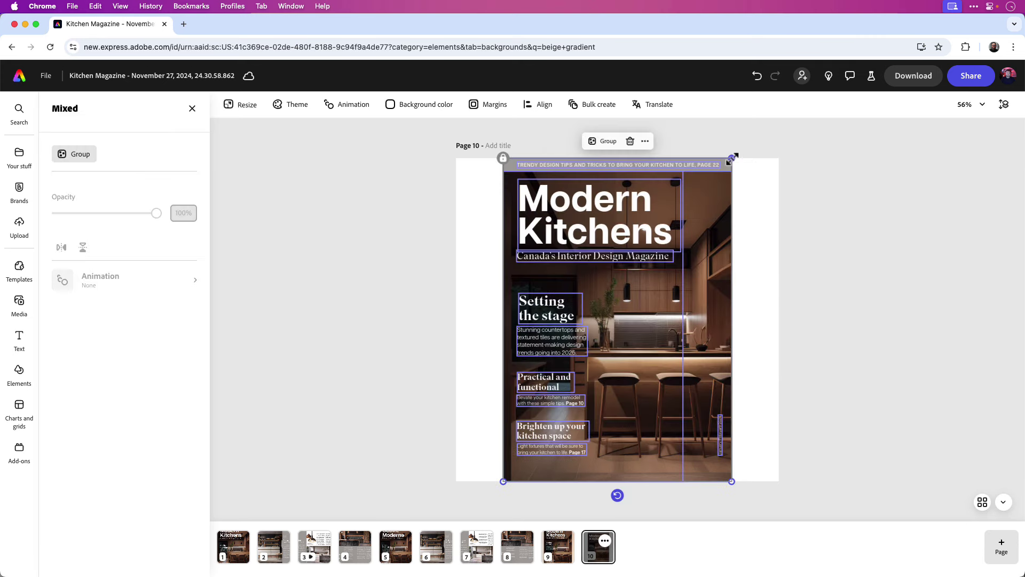
drag(731, 158, 700, 192)
click(502, 157)
drag(636, 334, 649, 315)
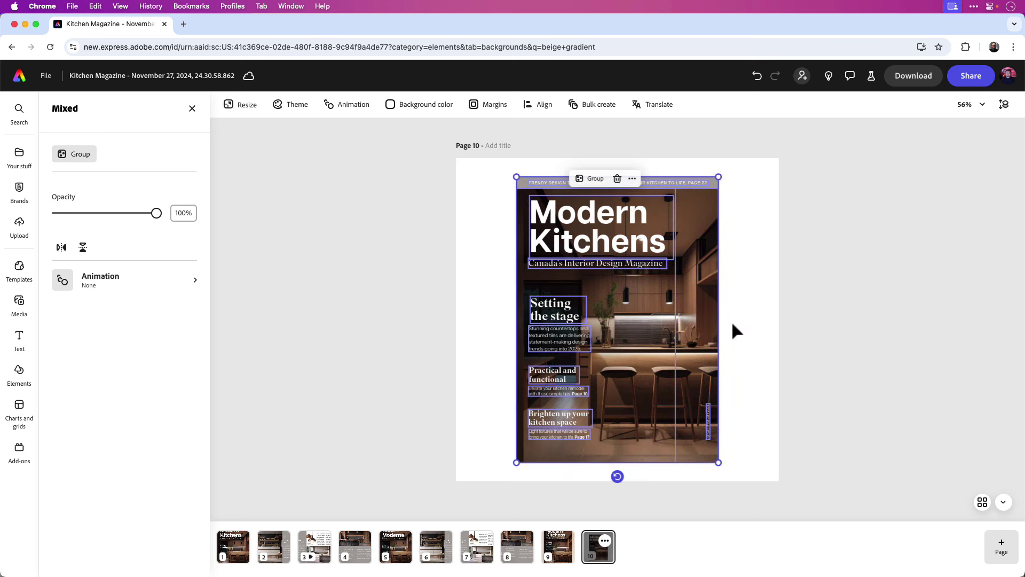
click(766, 303)
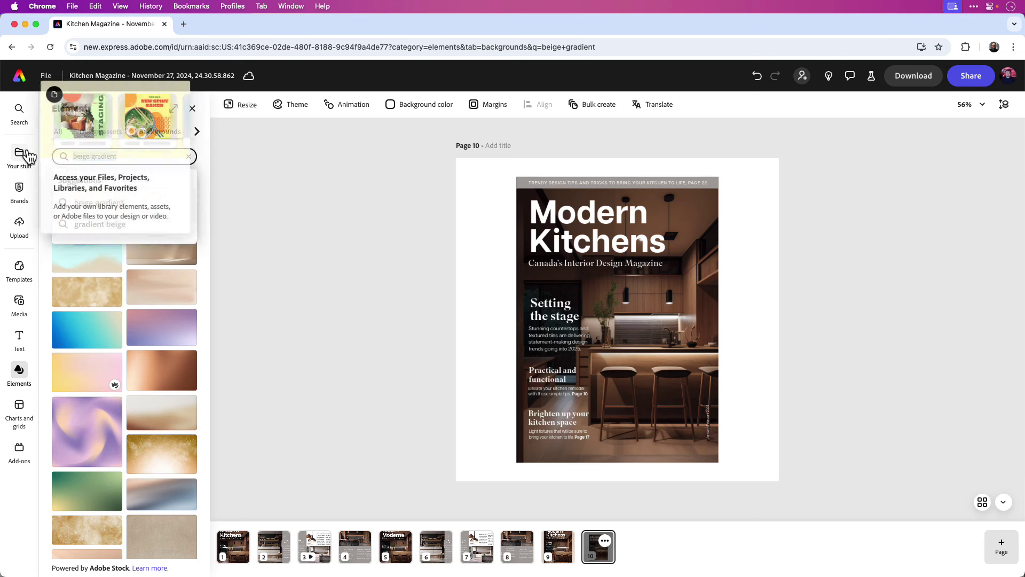
Search the backgrounds for "marble background" and apply a white marble with grey veins to page 10.
key(super+a)
text(marble b)
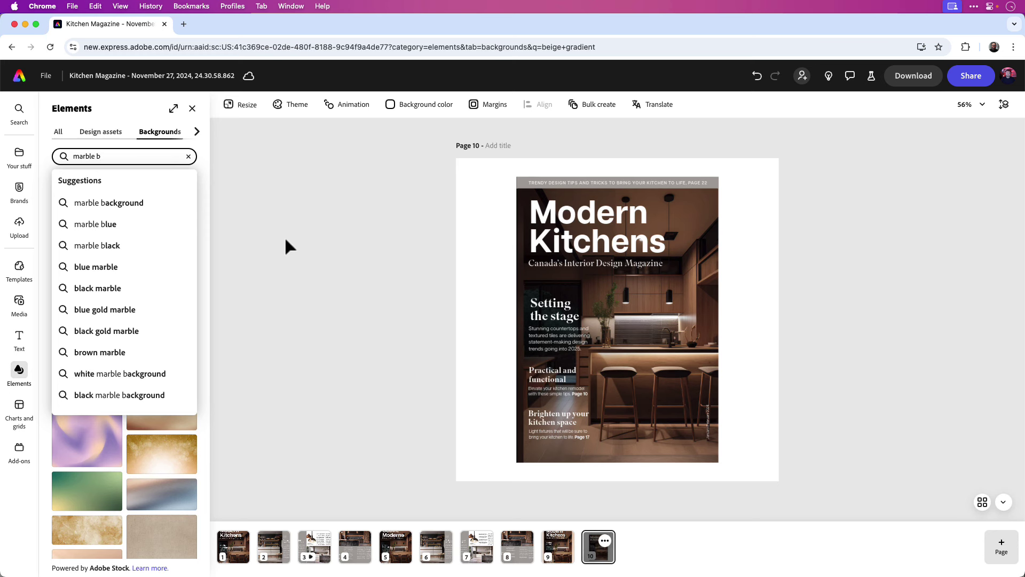
text(ack)
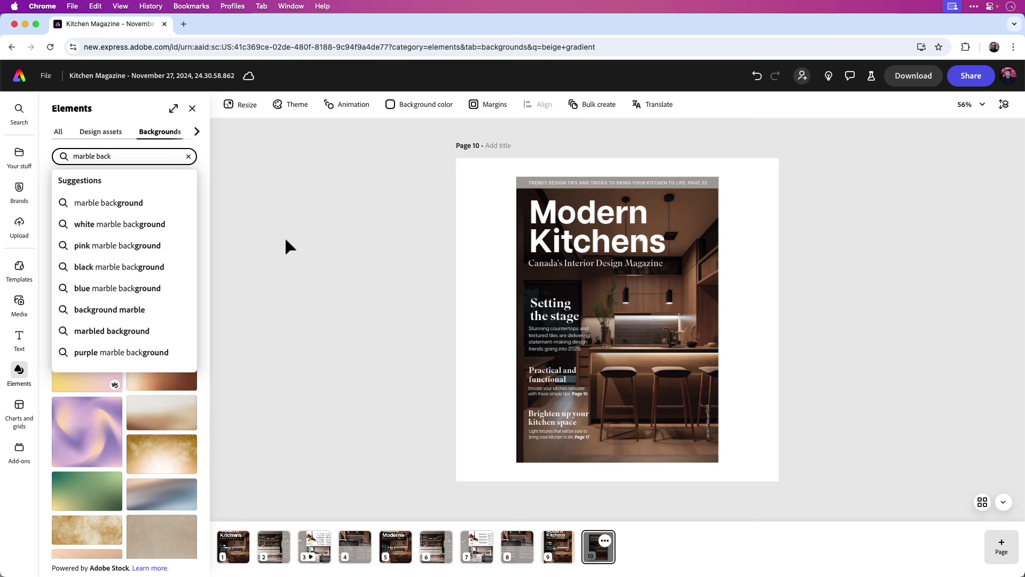
click(142, 207)
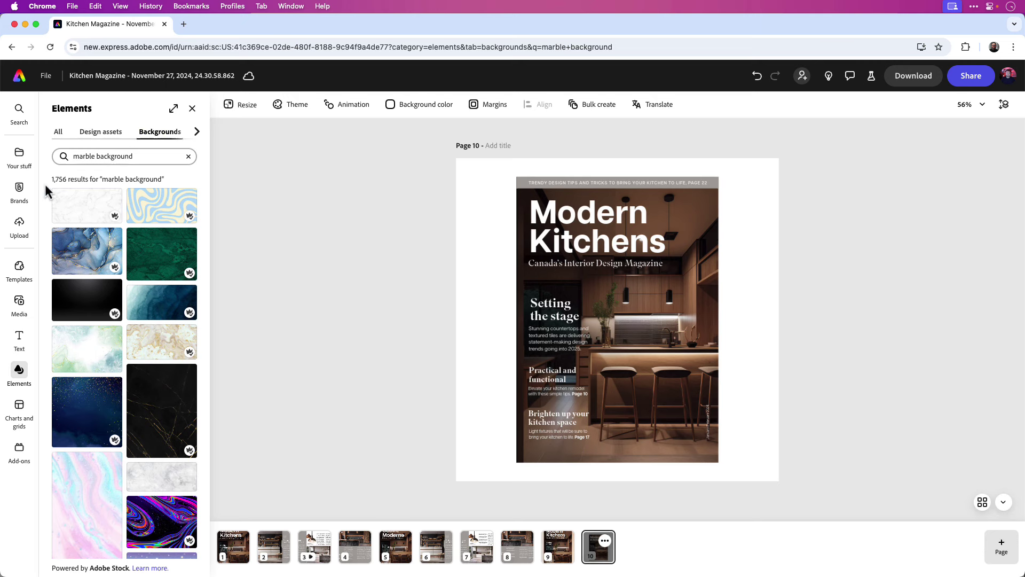
scroll(113, 293, down, 5)
scroll(114, 293, down, 2)
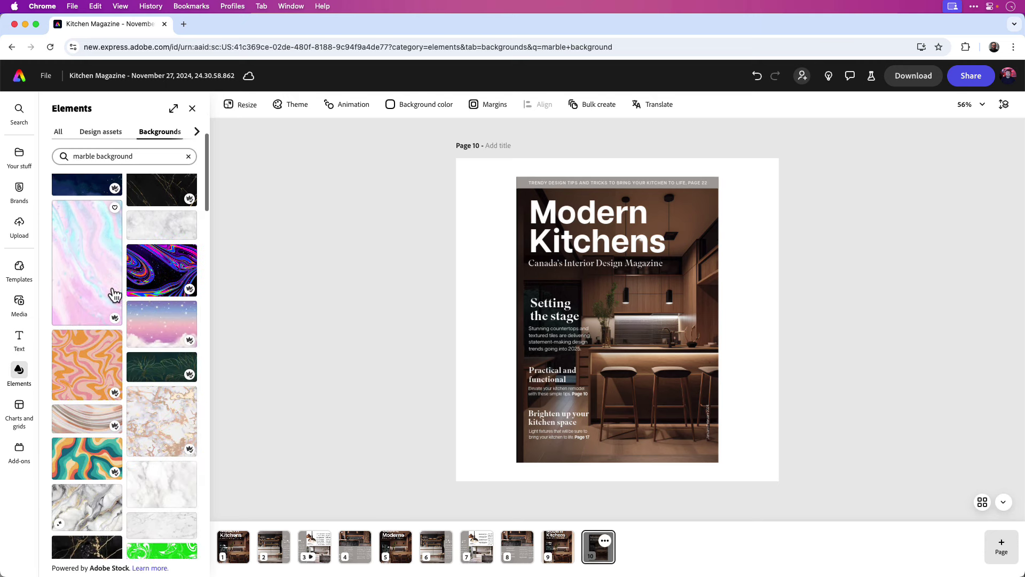
click(169, 460)
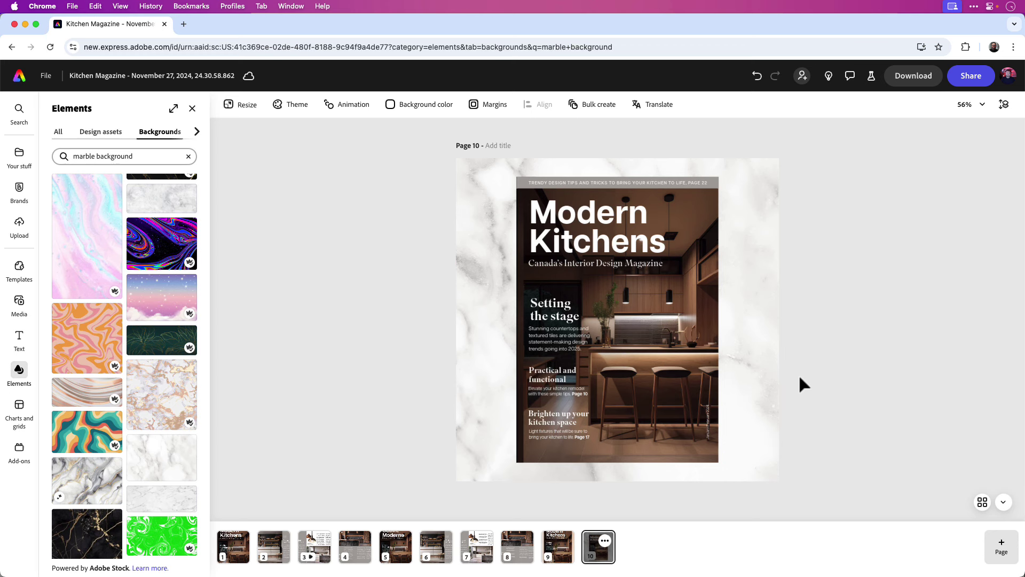
Select pages 9 and 10 together in the all-pages overview and open the download options for them.
click(911, 79)
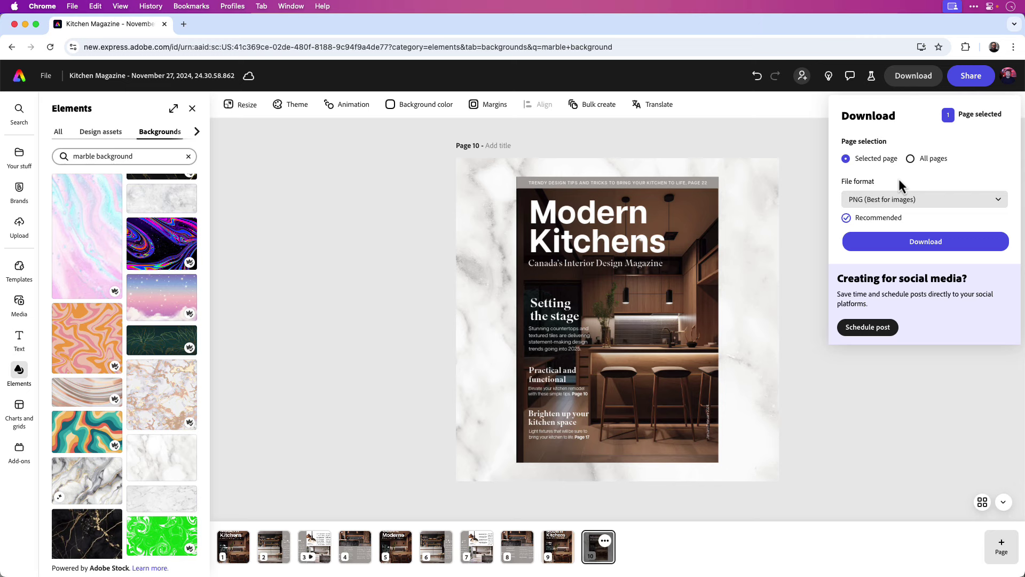
click(819, 168)
click(980, 501)
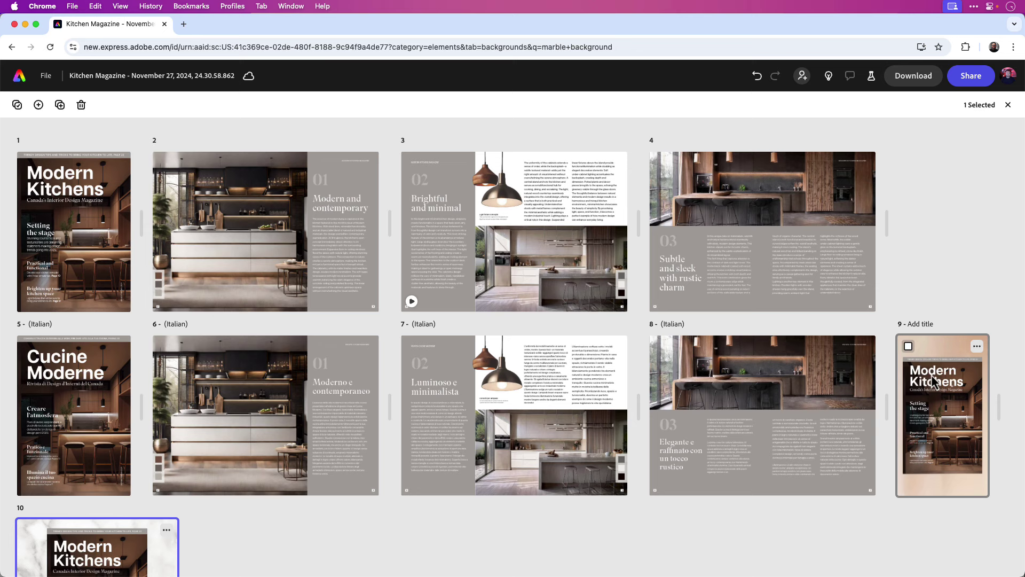
click(908, 346)
scroll(513, 417, down, 1)
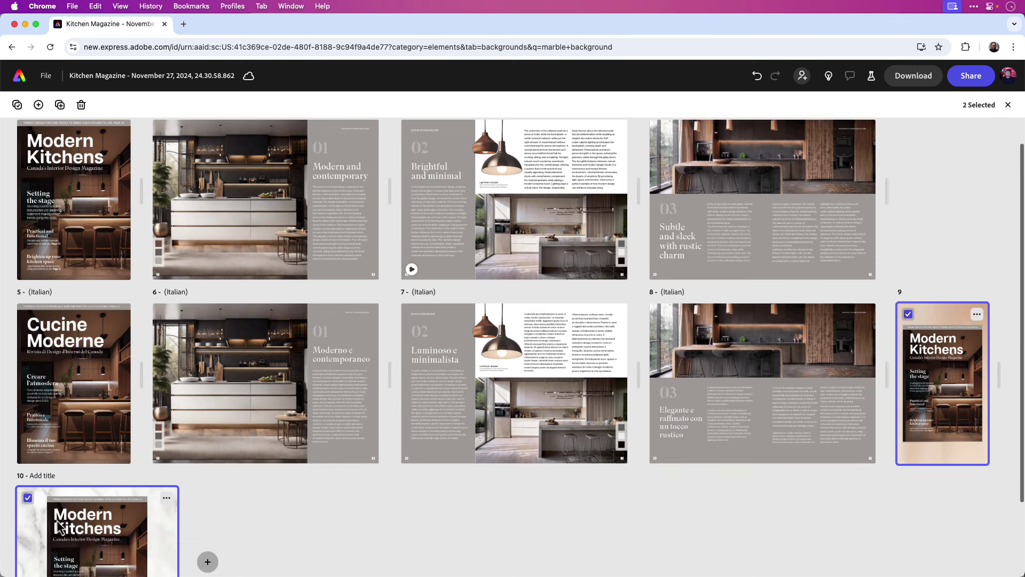
click(909, 79)
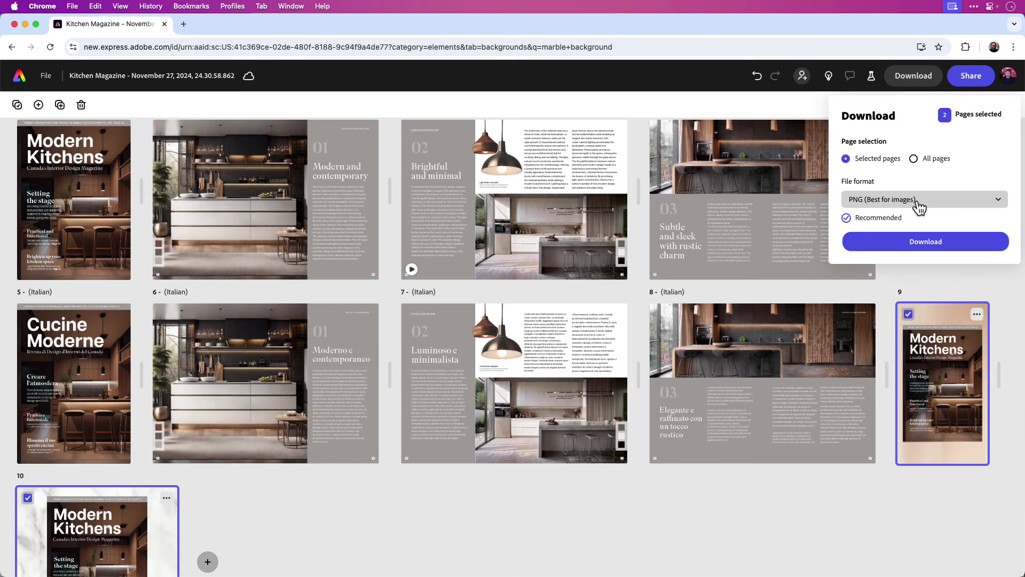